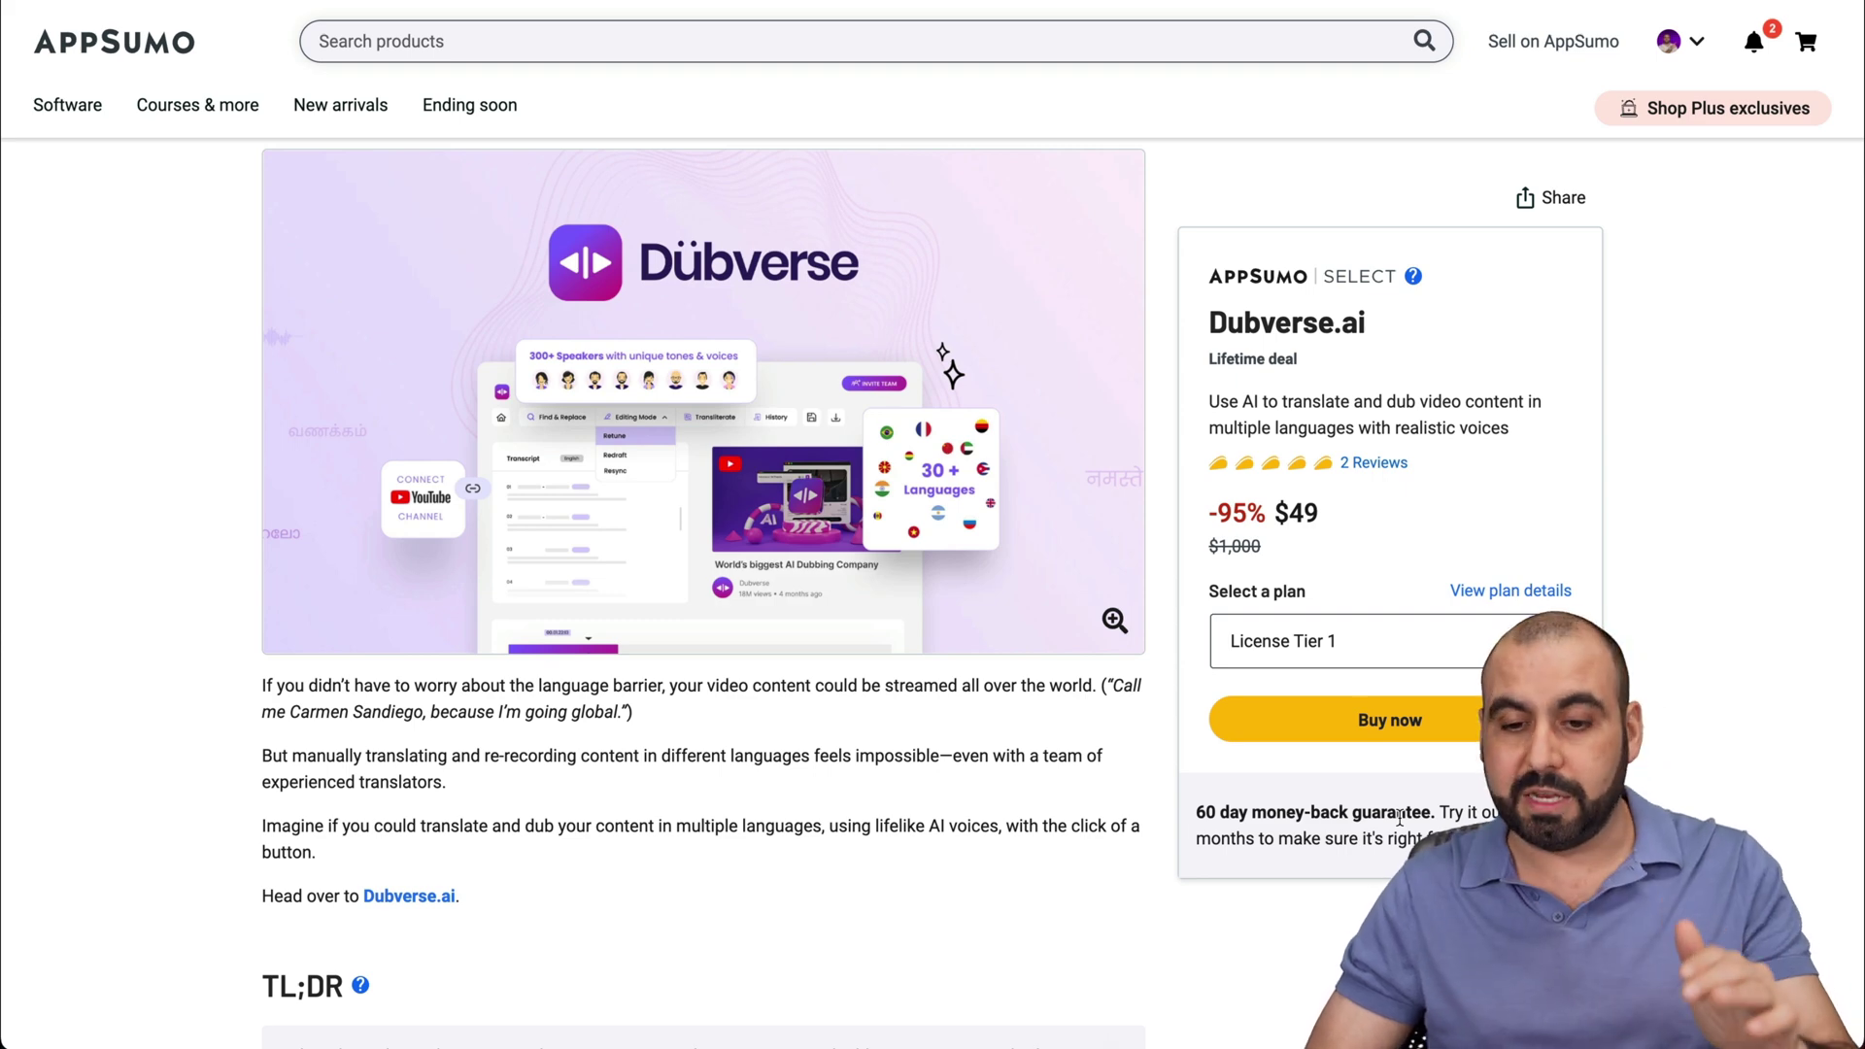
pyautogui.scroll(-5, 1400, 816)
pyautogui.scroll(-5, 1399, 816)
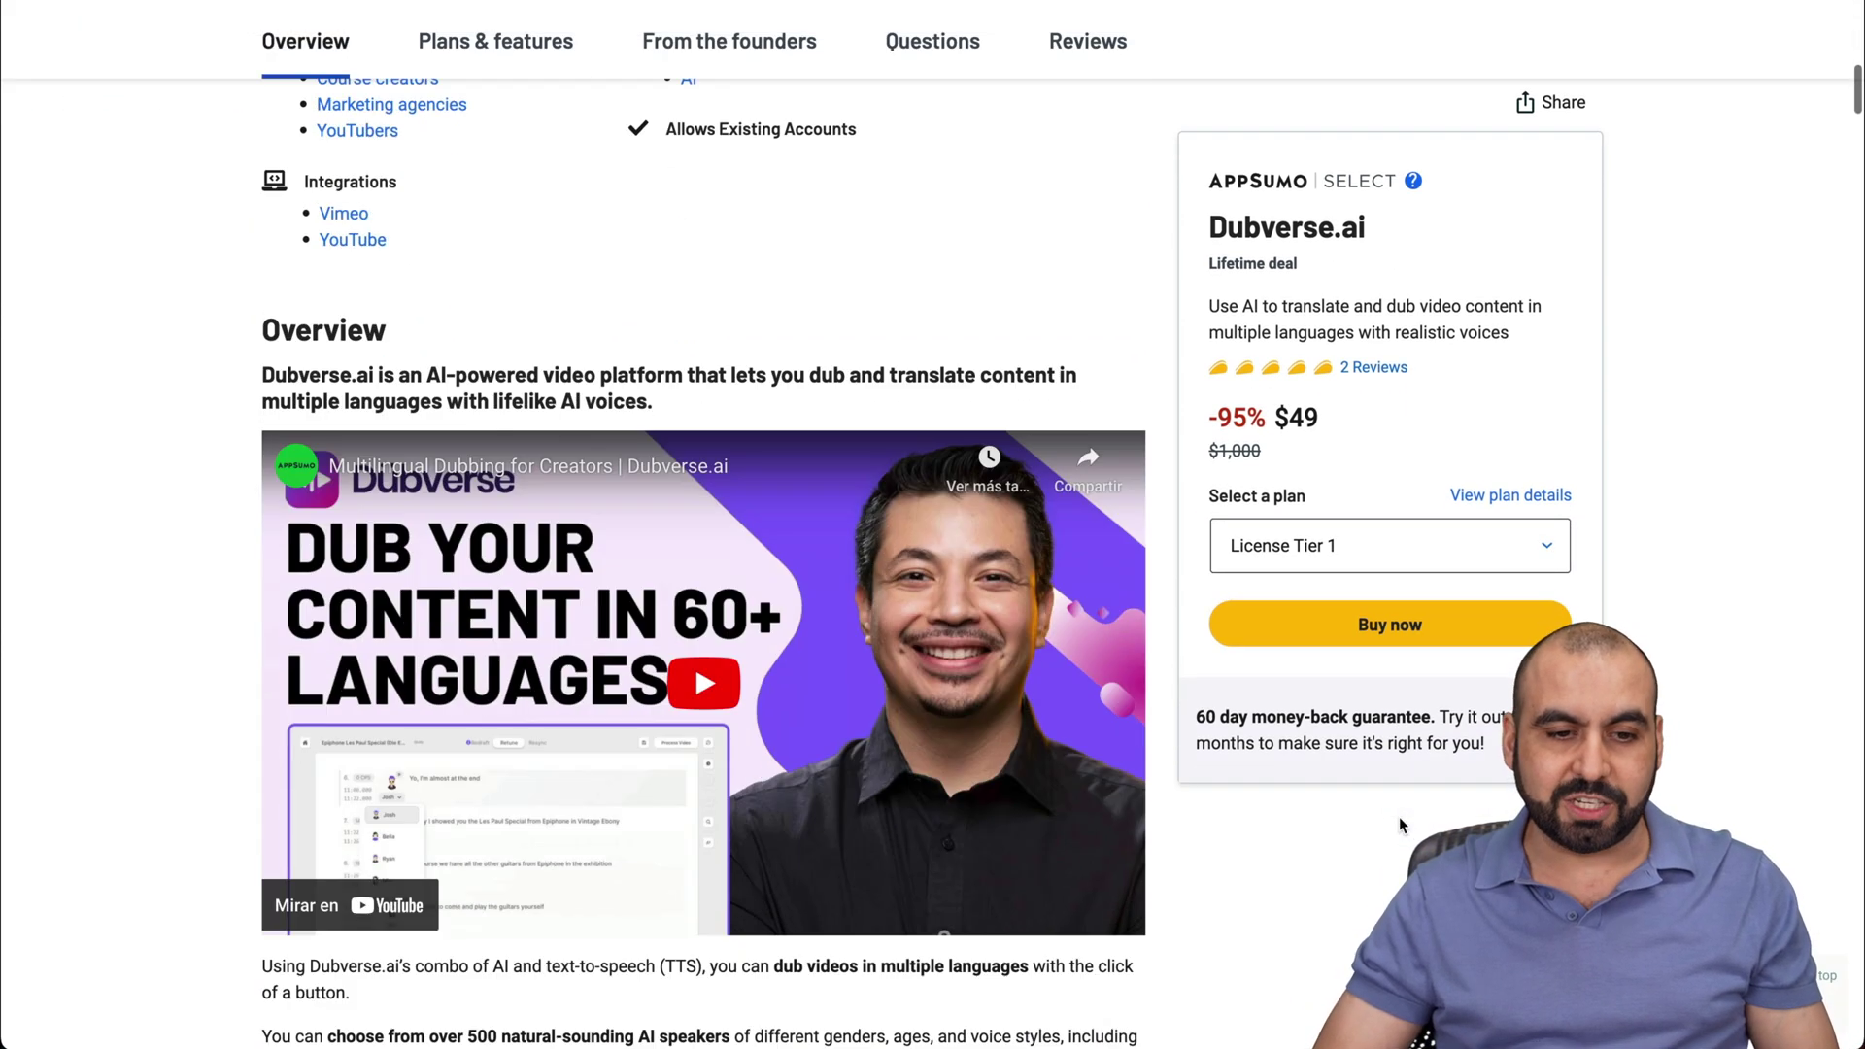
pyautogui.scroll(-5, 1399, 816)
pyautogui.scroll(-5, 1398, 815)
pyautogui.scroll(-5, 1399, 824)
pyautogui.scroll(-4, 1399, 824)
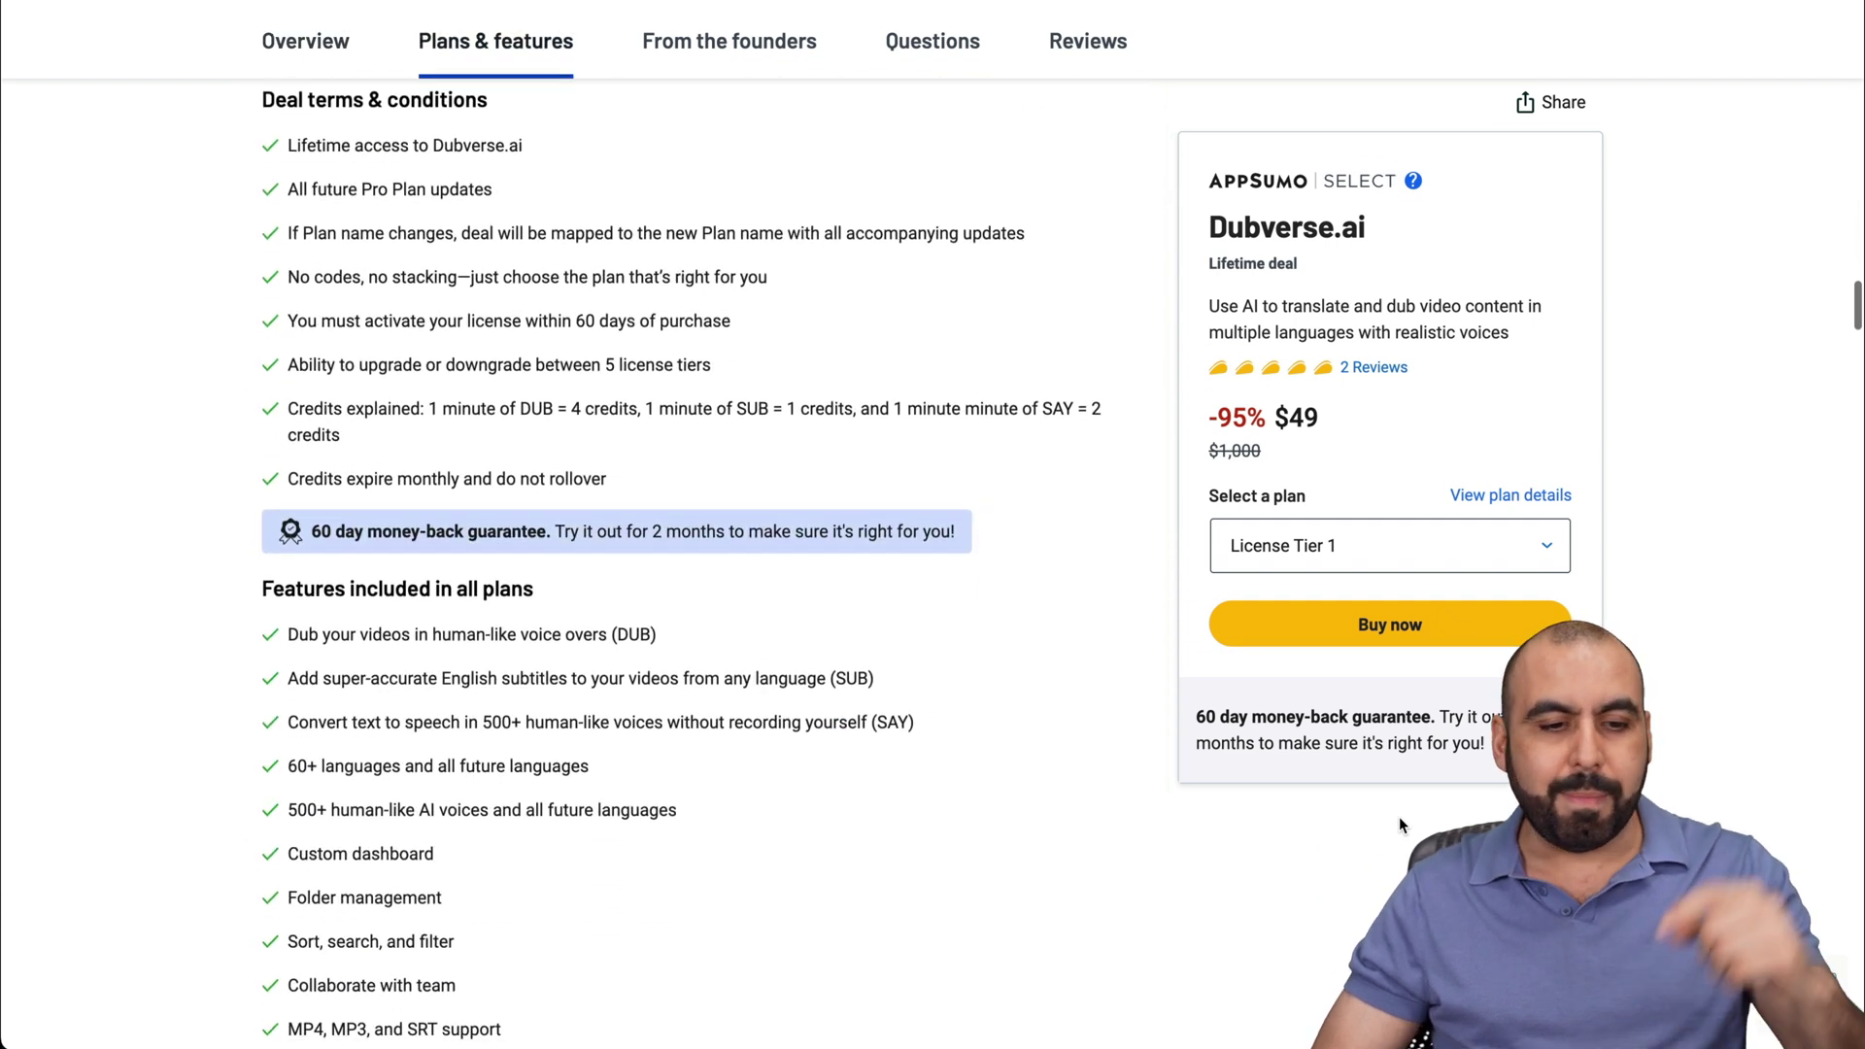
pyautogui.scroll(-2, 1400, 826)
pyautogui.scroll(-2, 1399, 825)
pyautogui.scroll(-3, 1399, 823)
pyautogui.scroll(-1, 1398, 824)
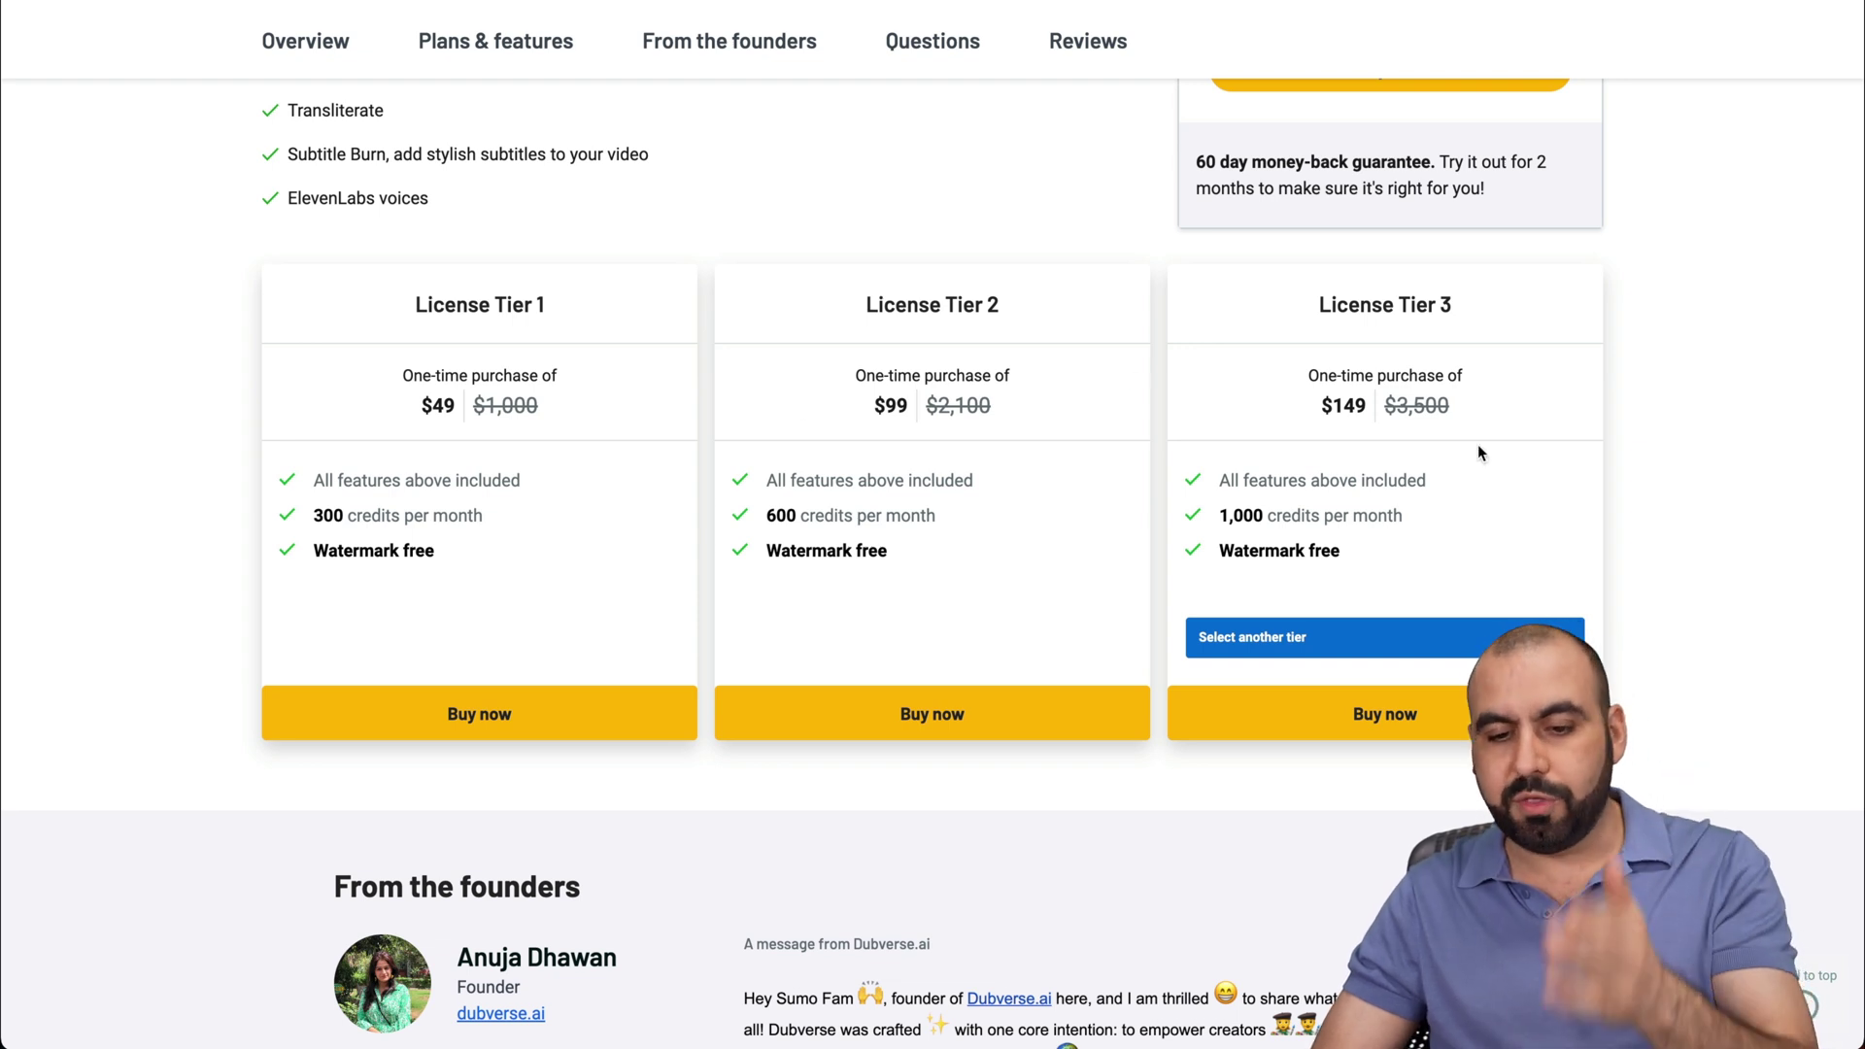
# Switch the third pricing card to License Tier 5 at $399 with 4,000 credits per month
pyautogui.click(1369, 637)
pyautogui.click(1281, 755)
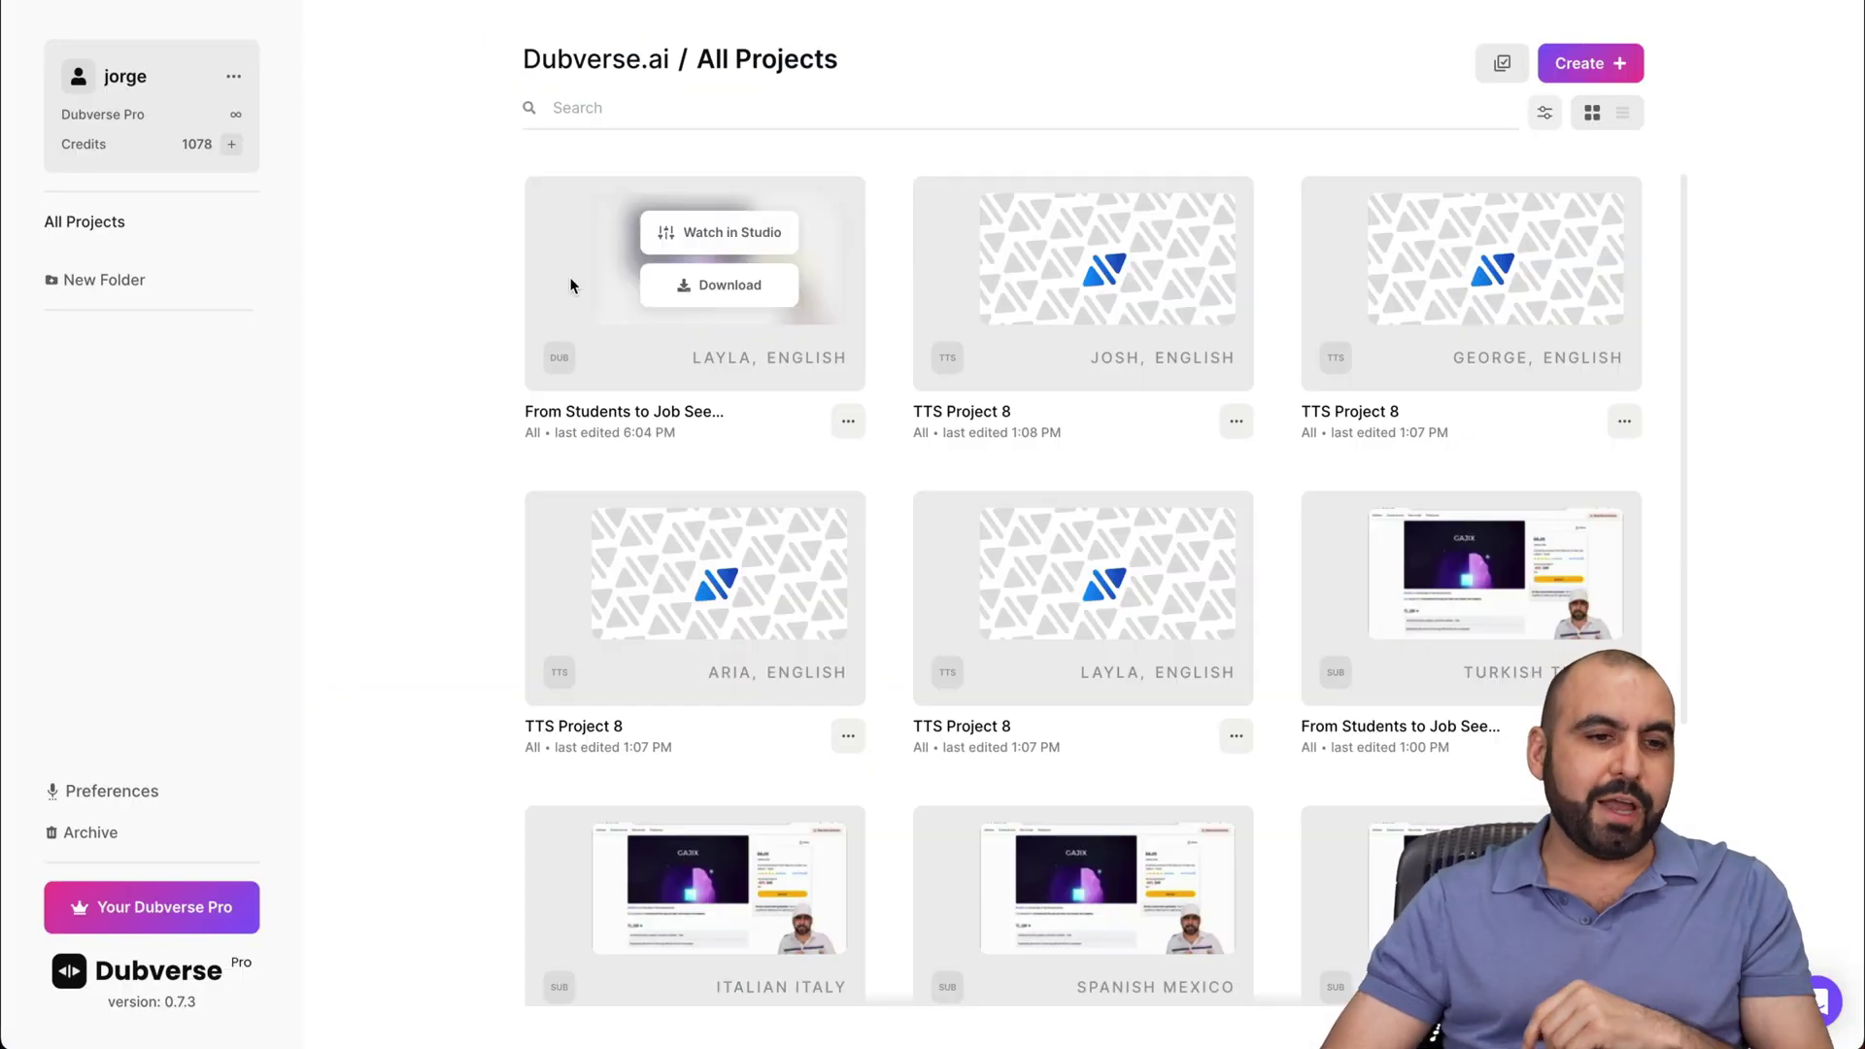
pyautogui.click(231, 146)
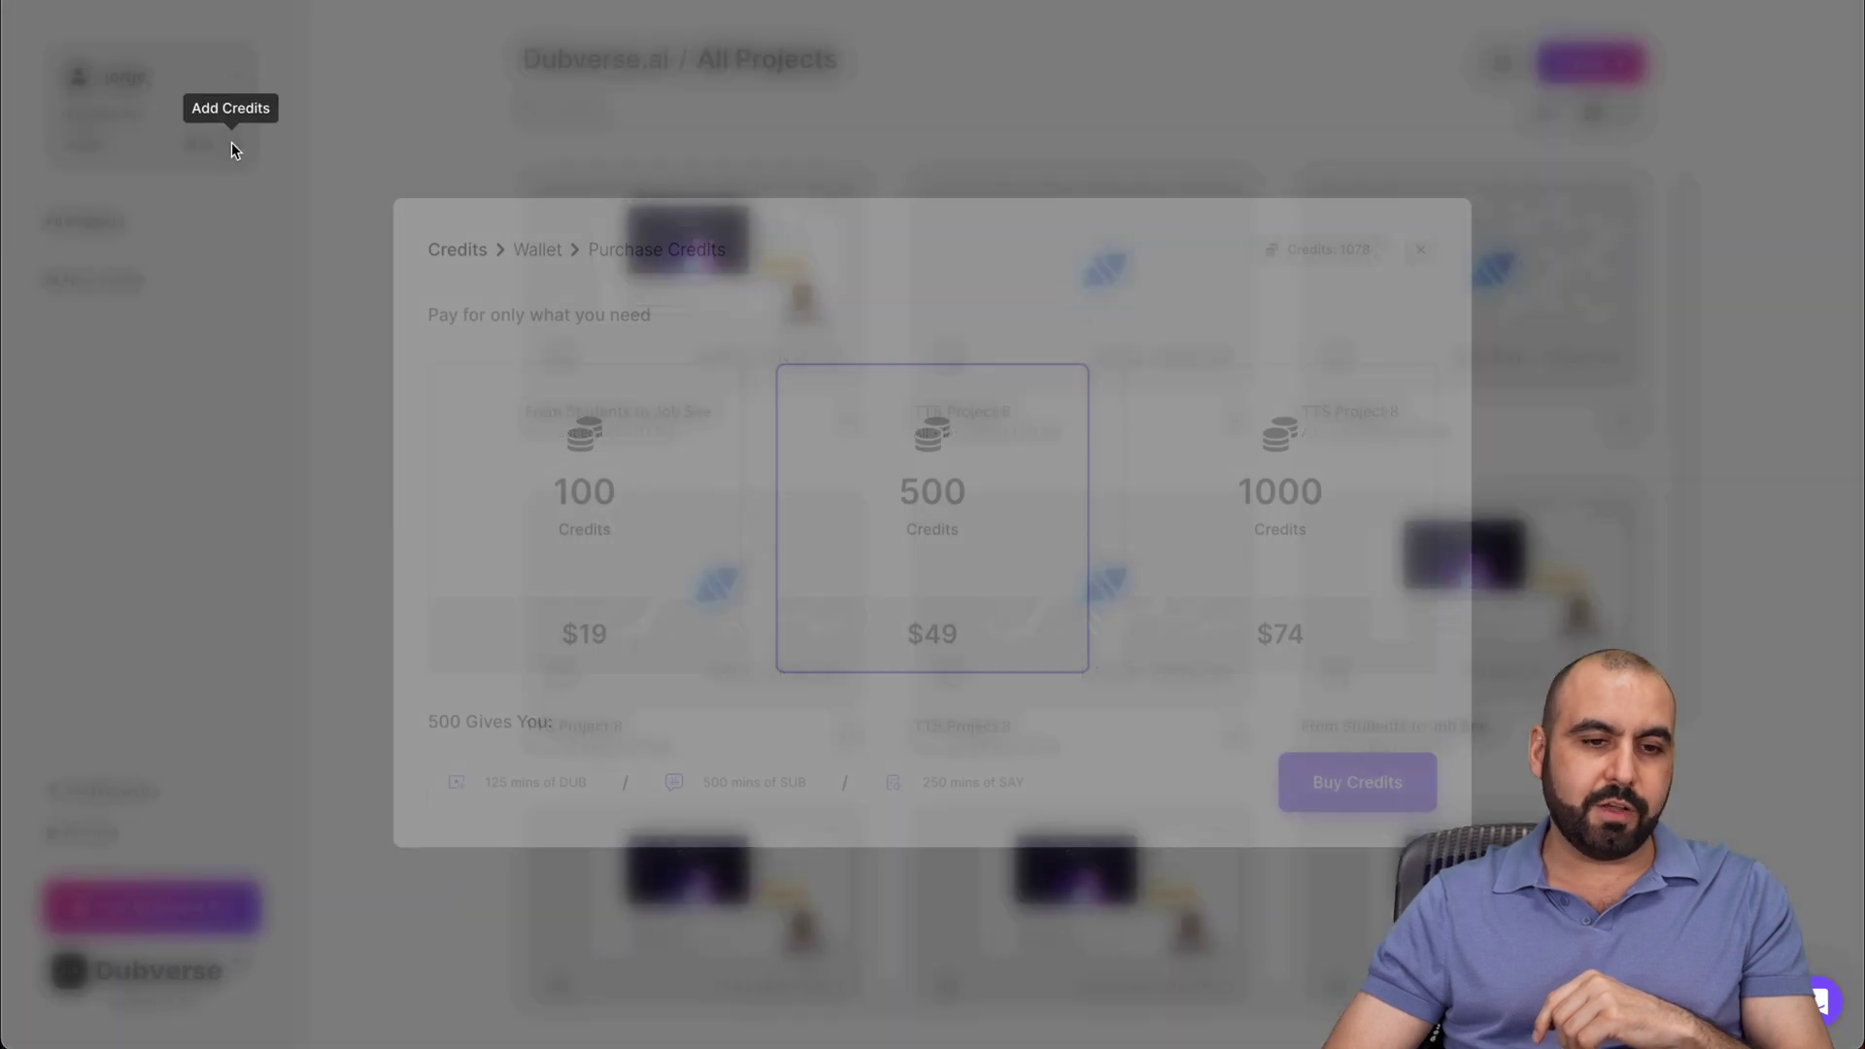
pyautogui.click(589, 500)
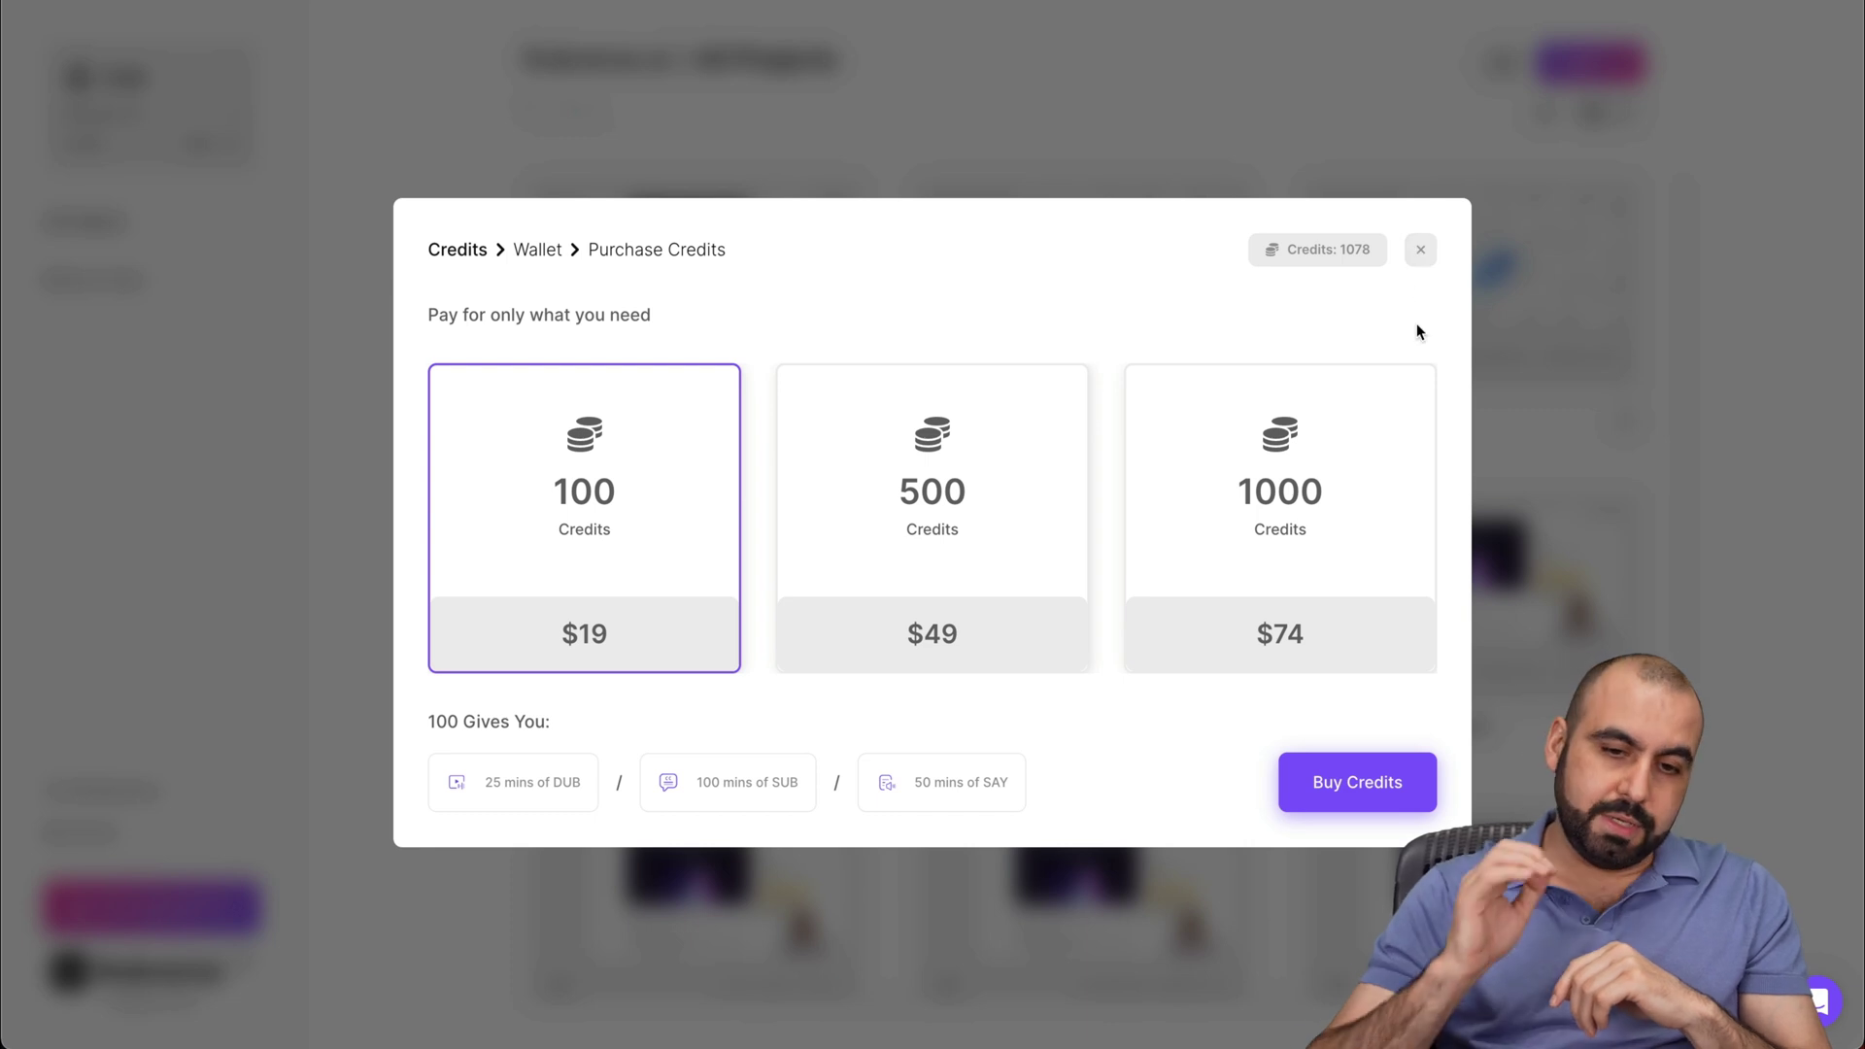
pyautogui.click(1421, 252)
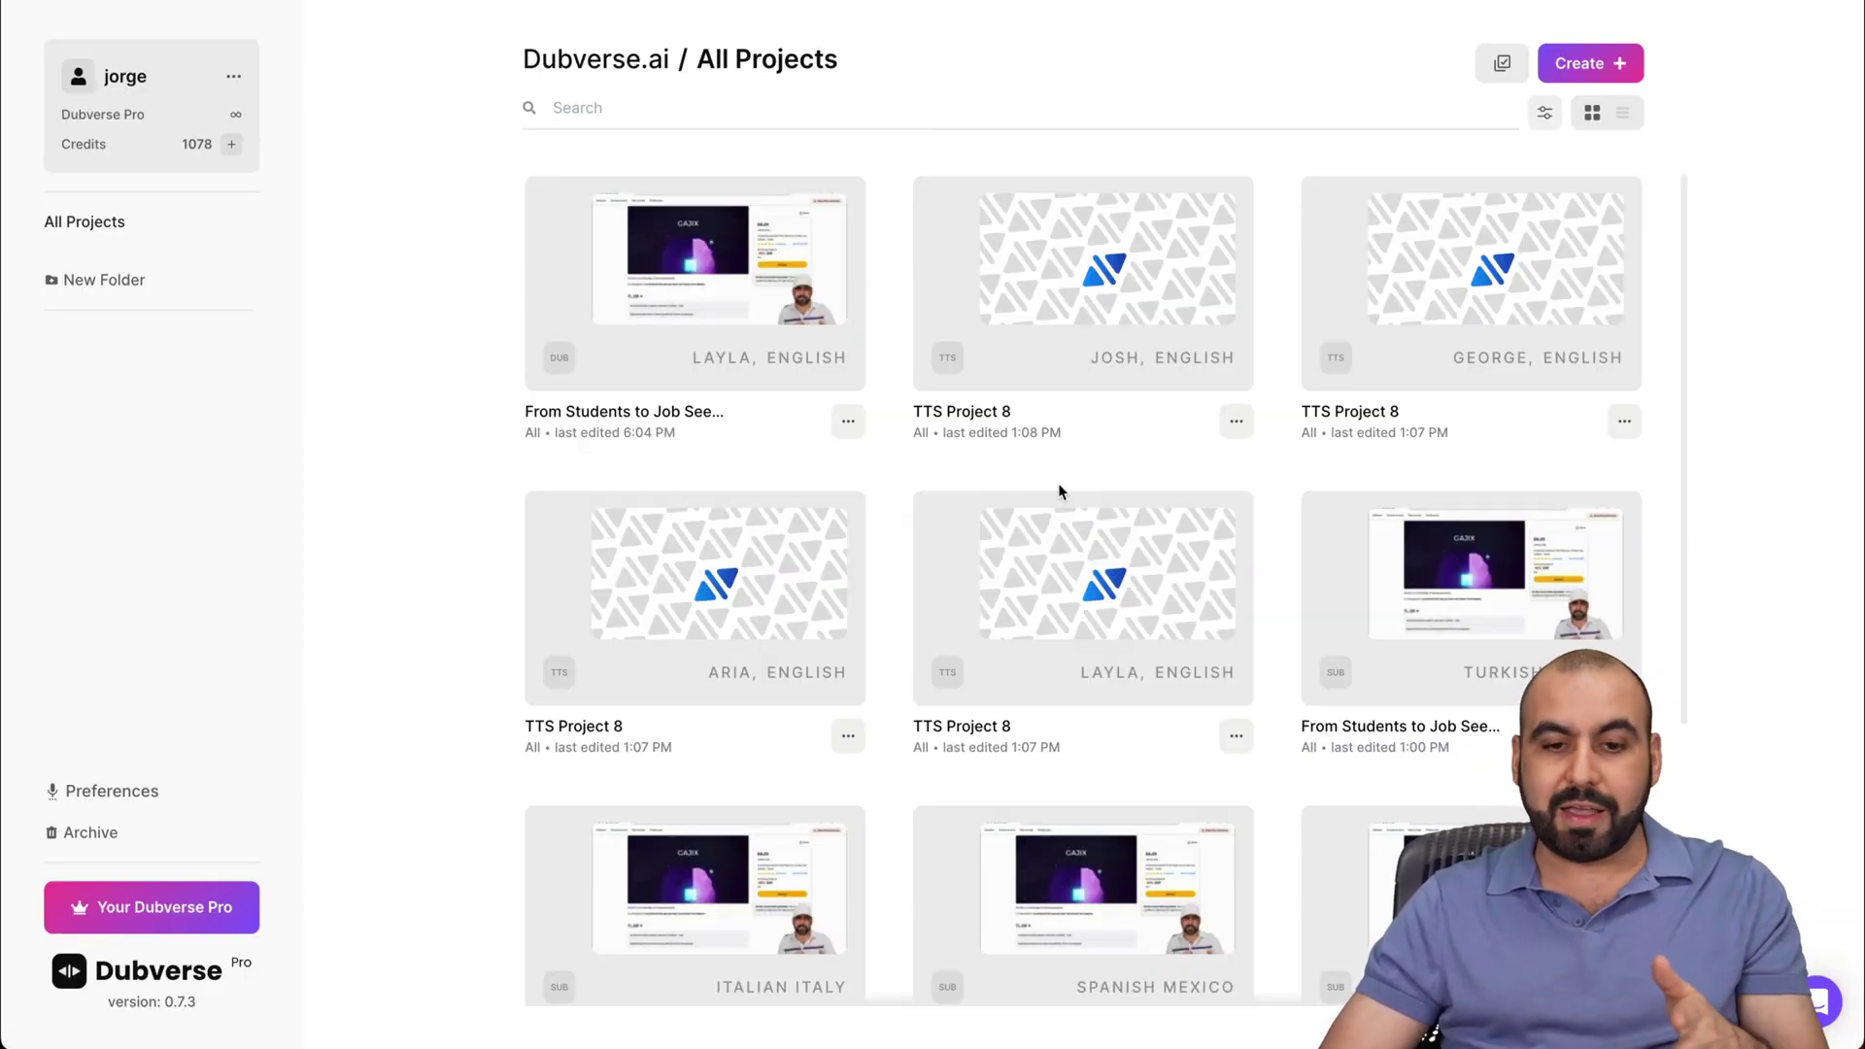
pyautogui.click(1613, 67)
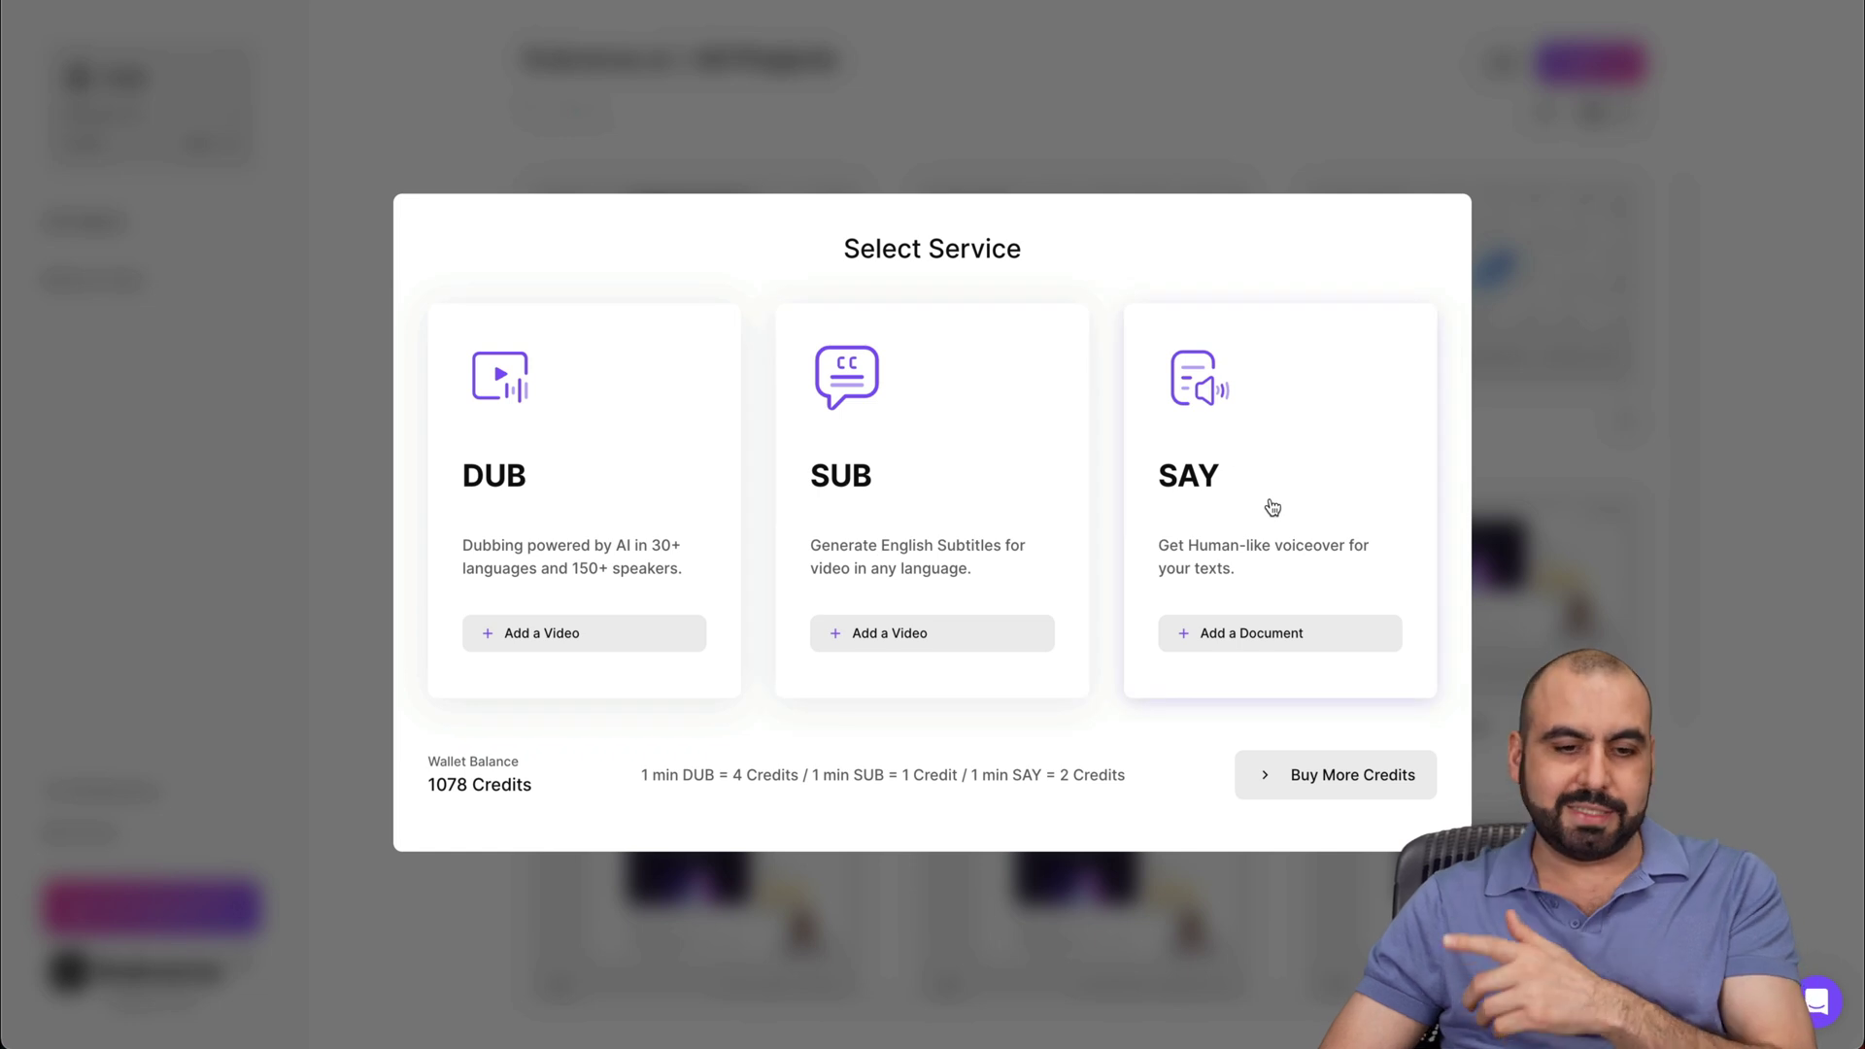
pyautogui.click(574, 645)
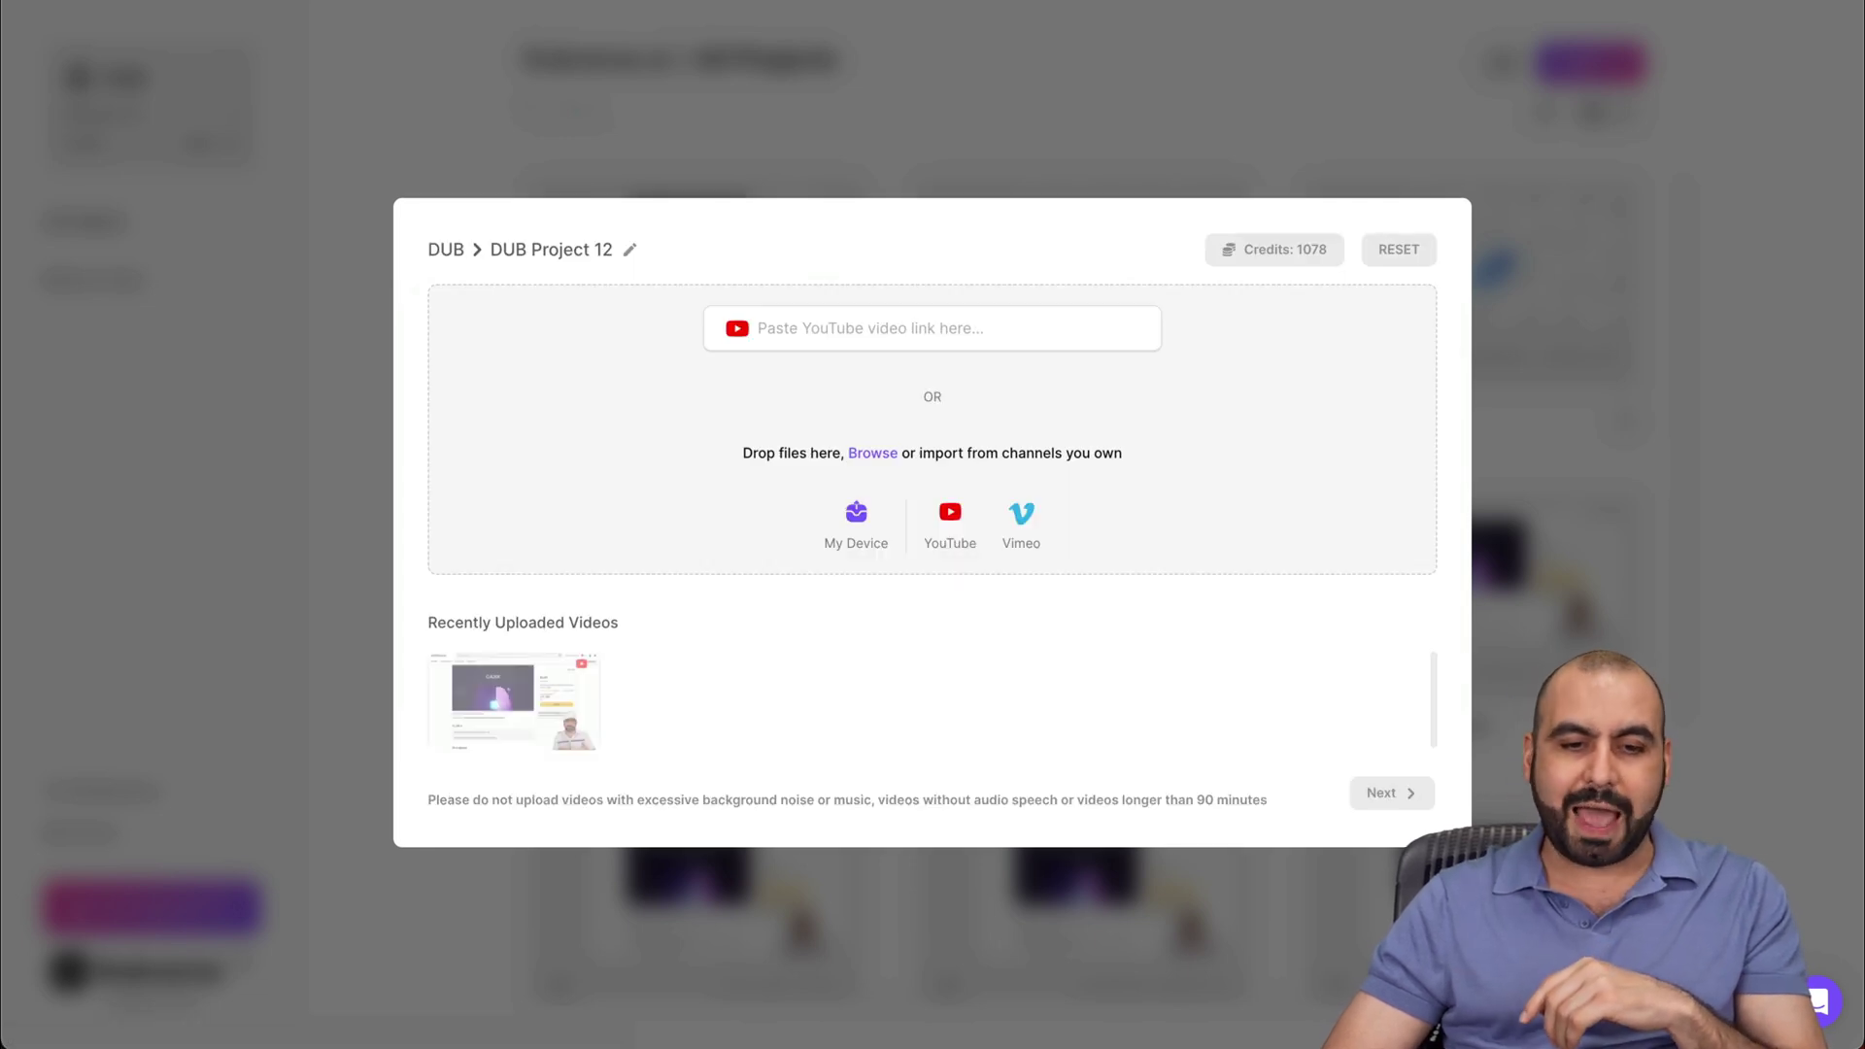
pyautogui.click(859, 341)
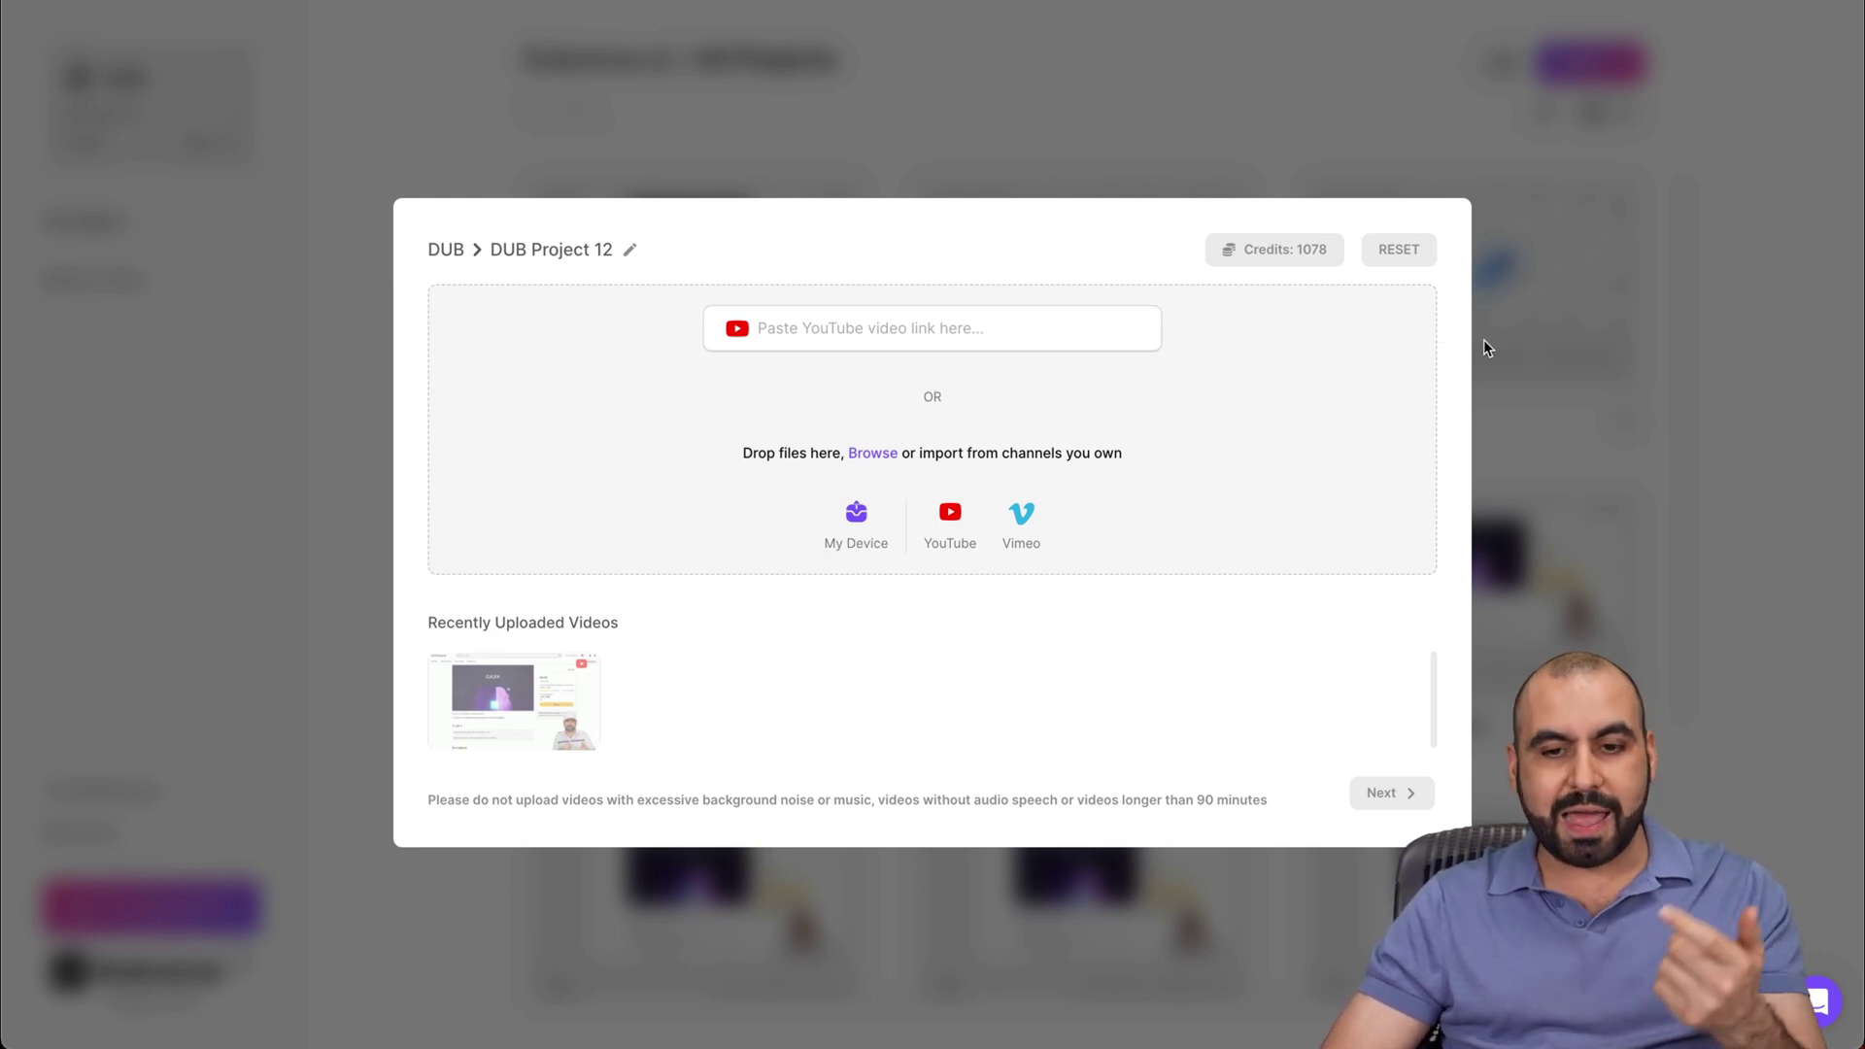
pyautogui.click(1615, 370)
pyautogui.moveTo(695, 270)
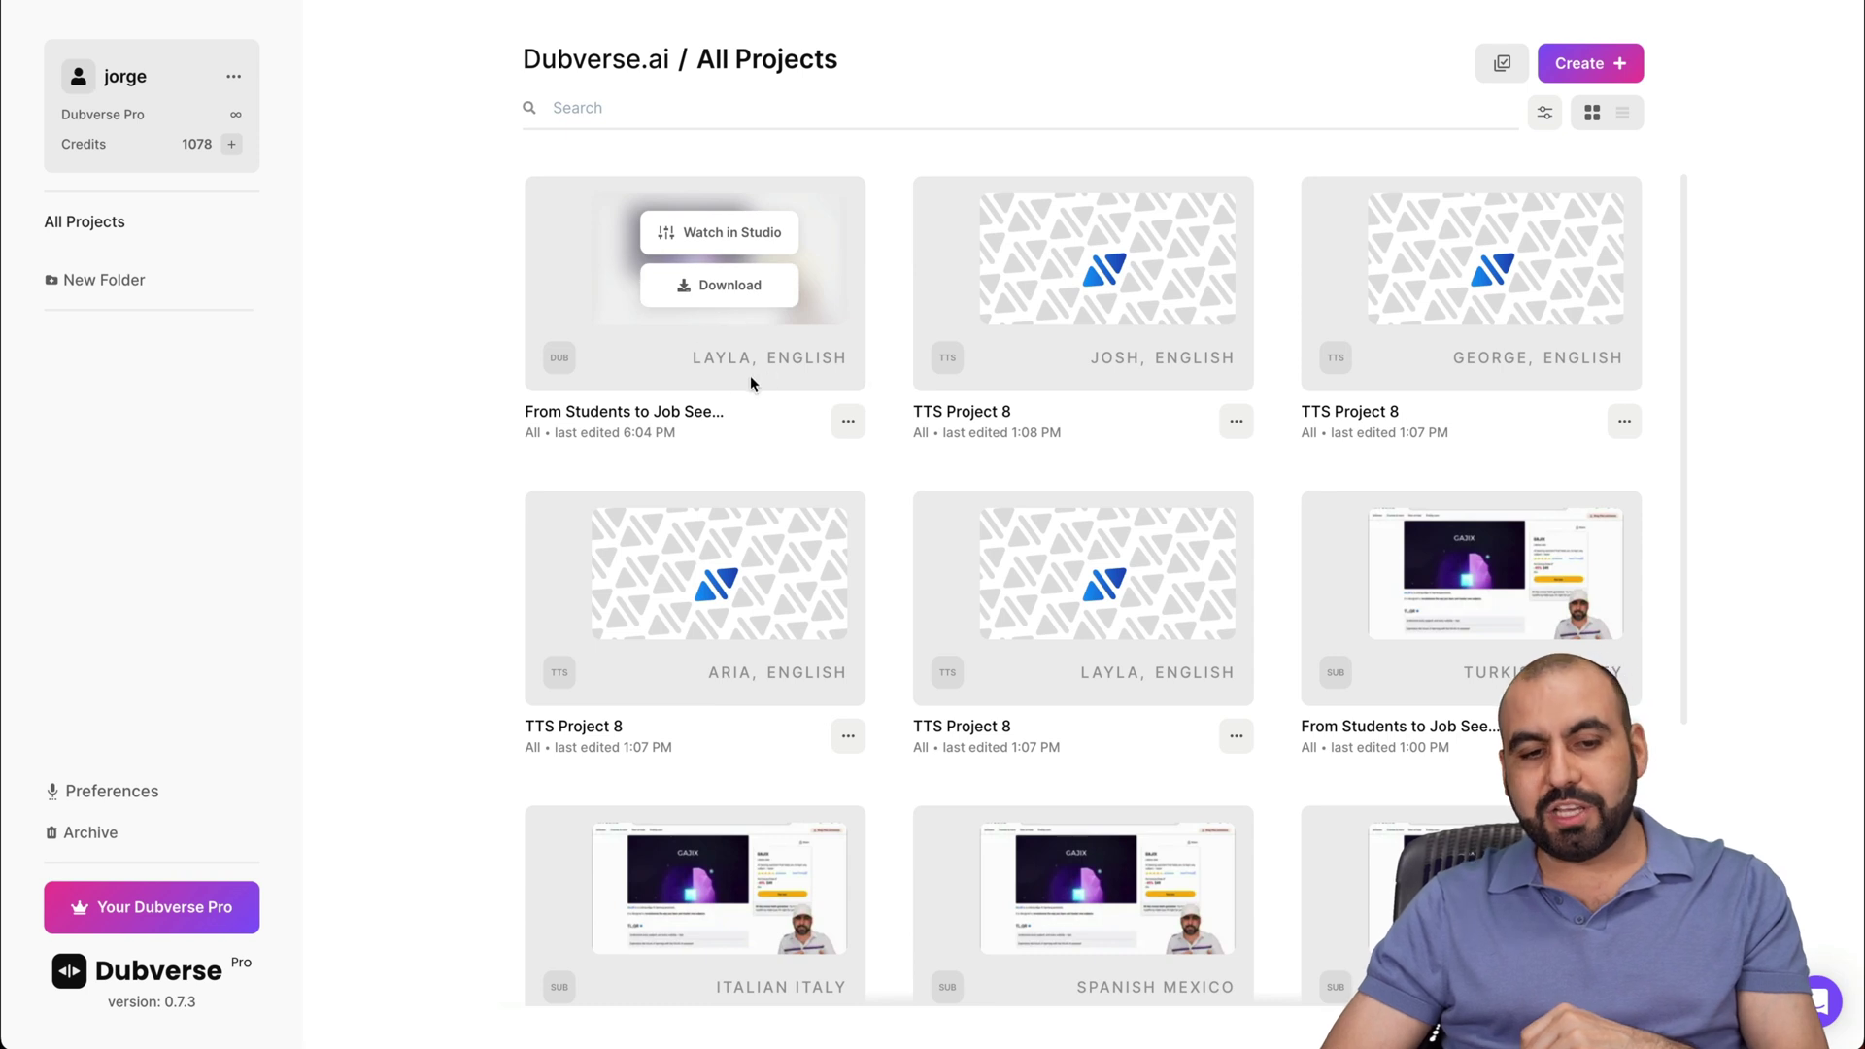
# Play the English dub project in the studio from the start, then pause it around 00:13
pyautogui.click(740, 233)
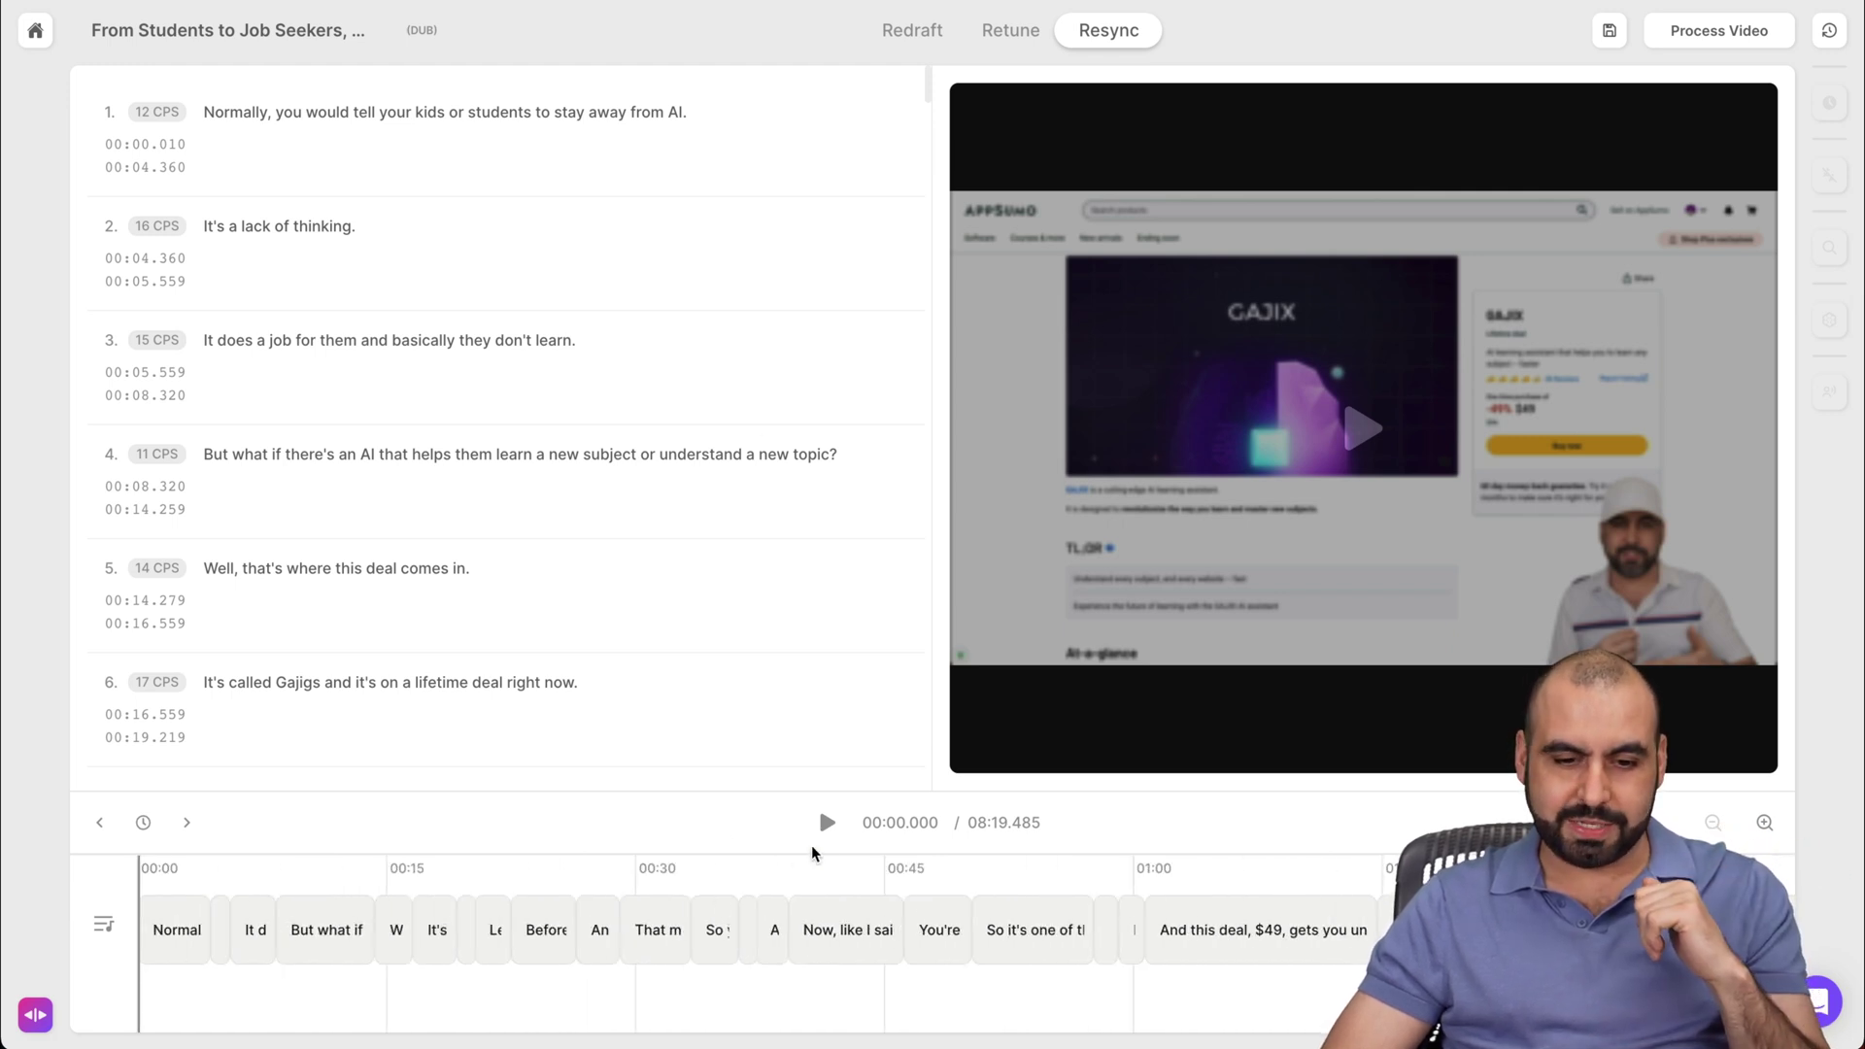
pyautogui.click(827, 823)
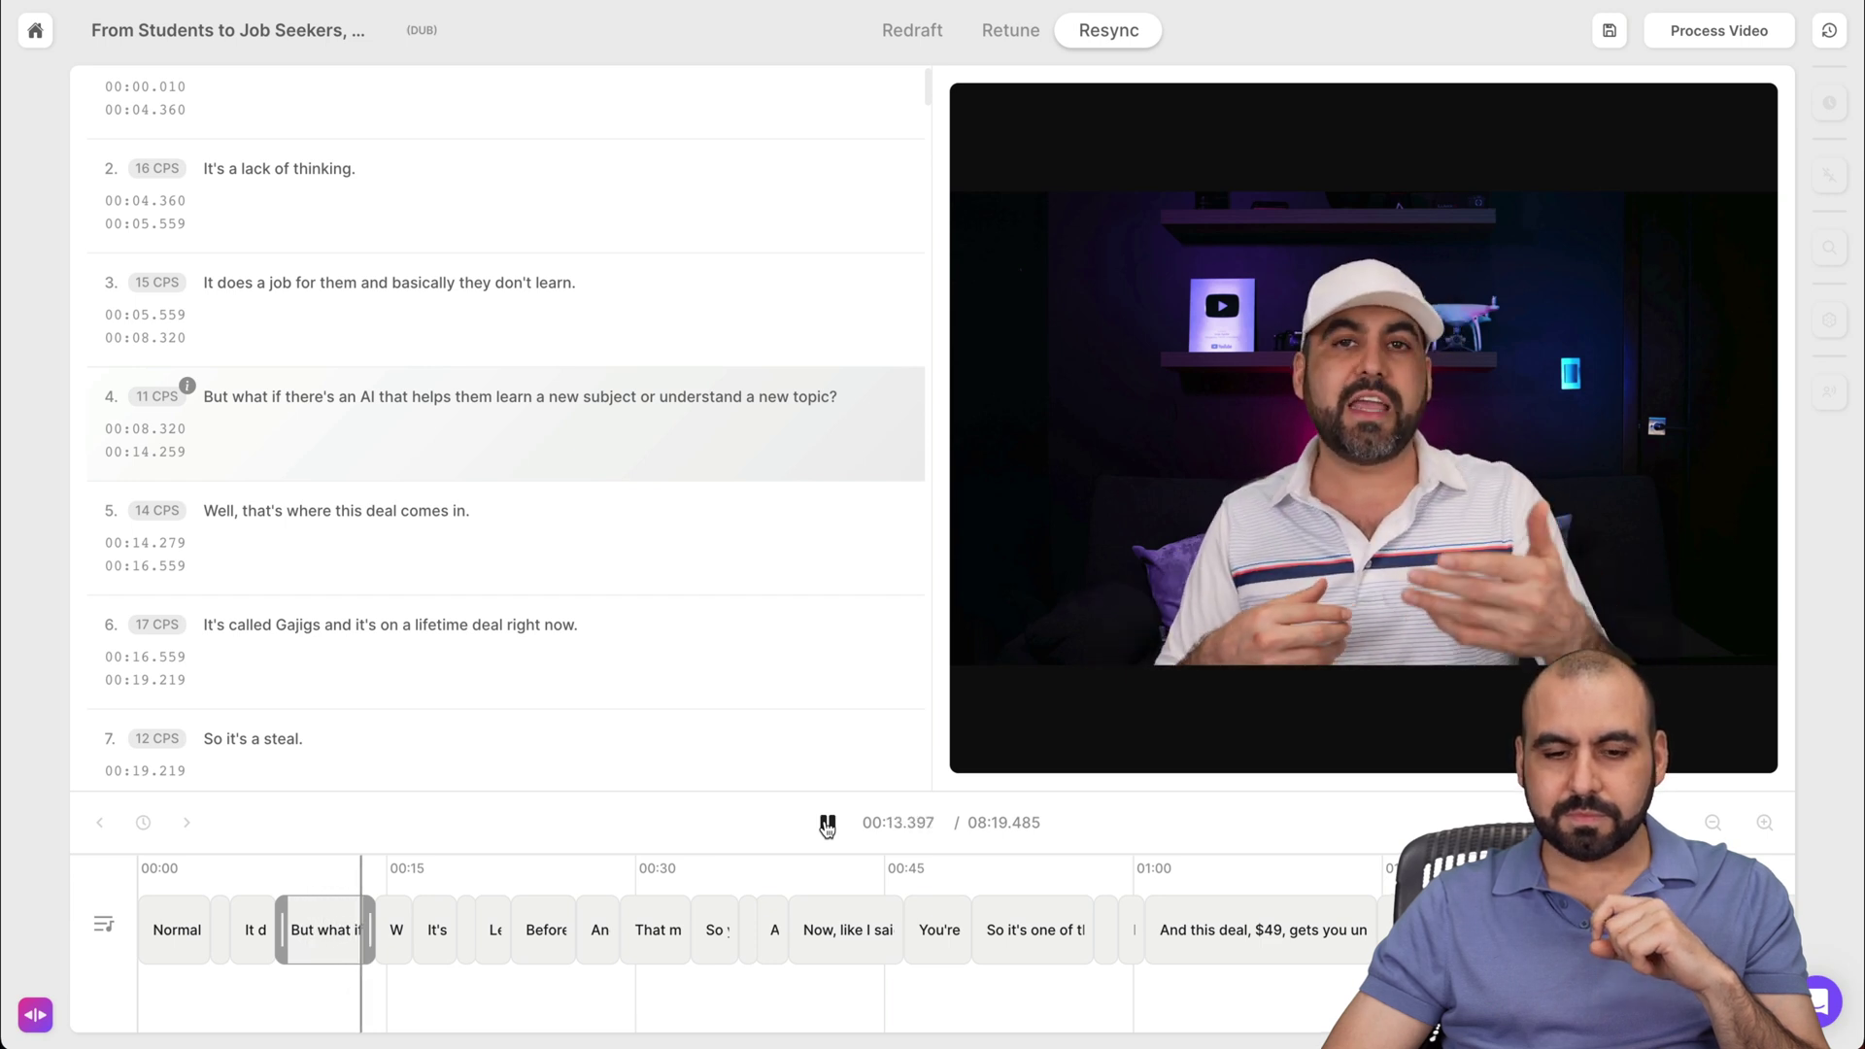
pyautogui.click(826, 824)
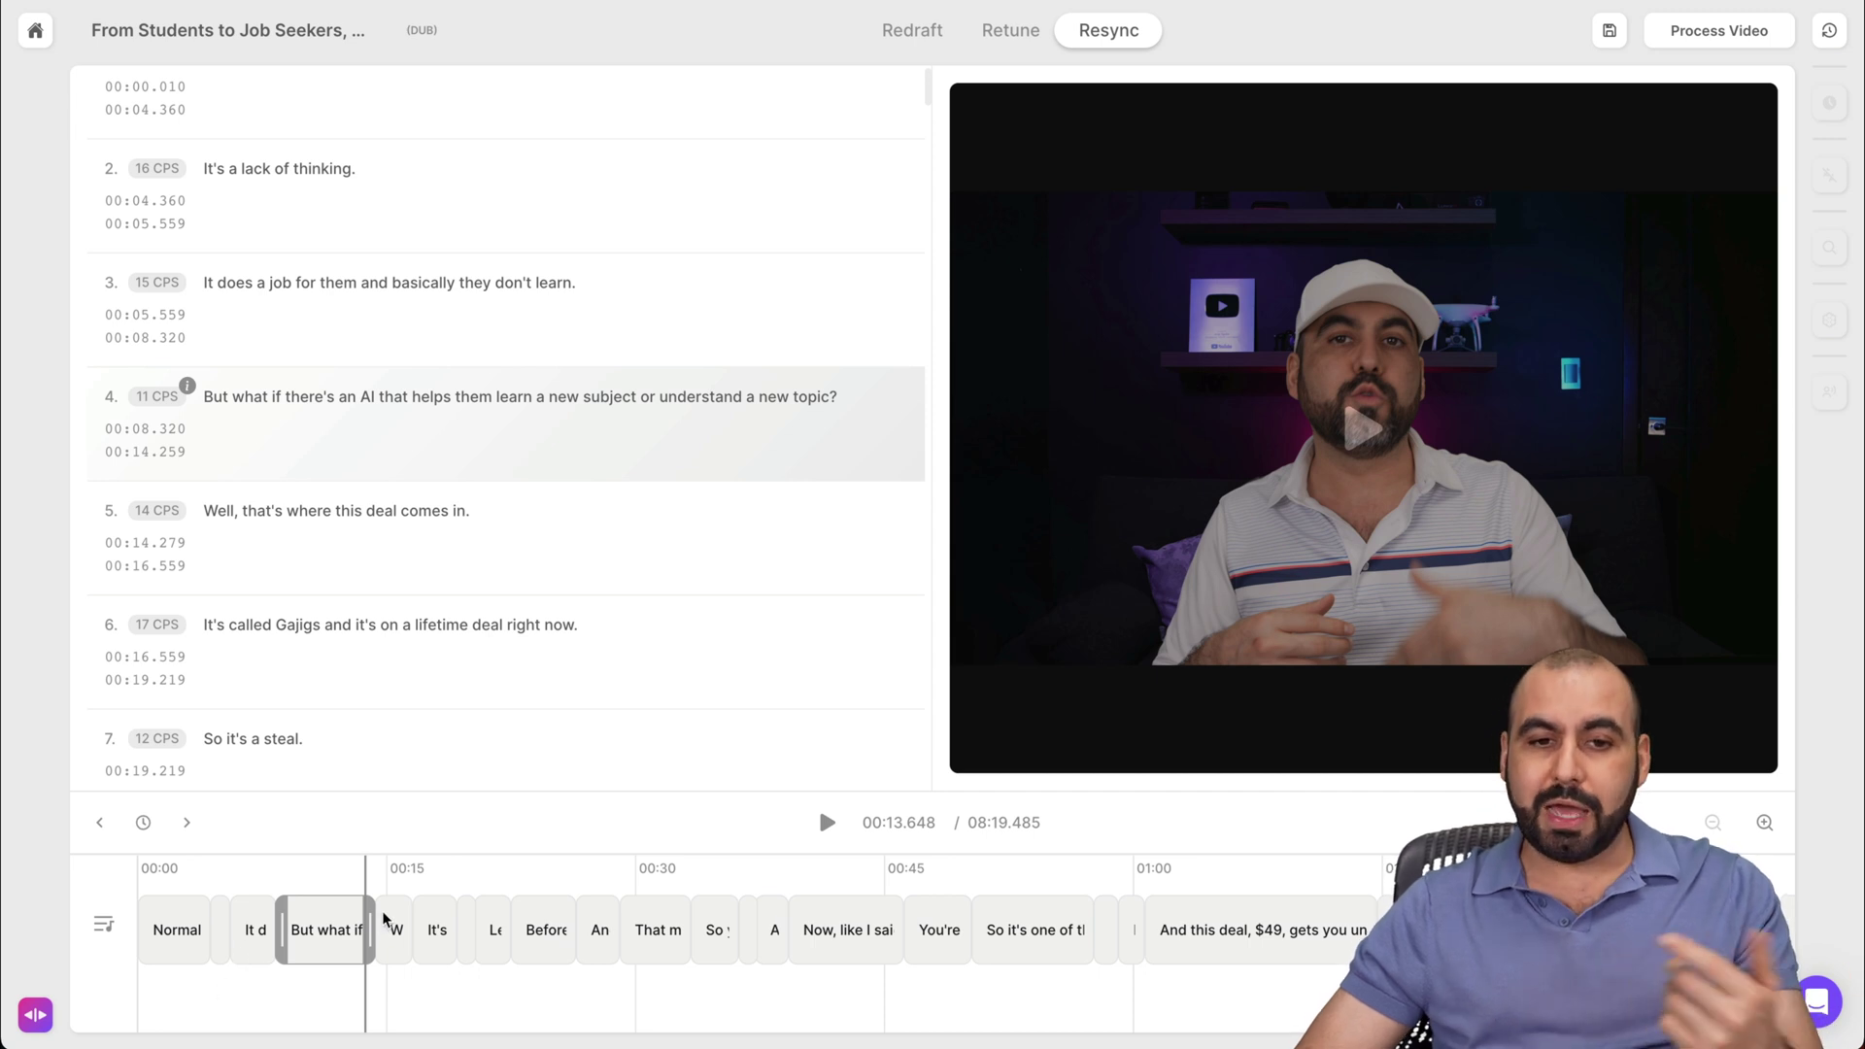
# Switch the studio to Redraft mode showing the full English transcript lines
pyautogui.click(912, 36)
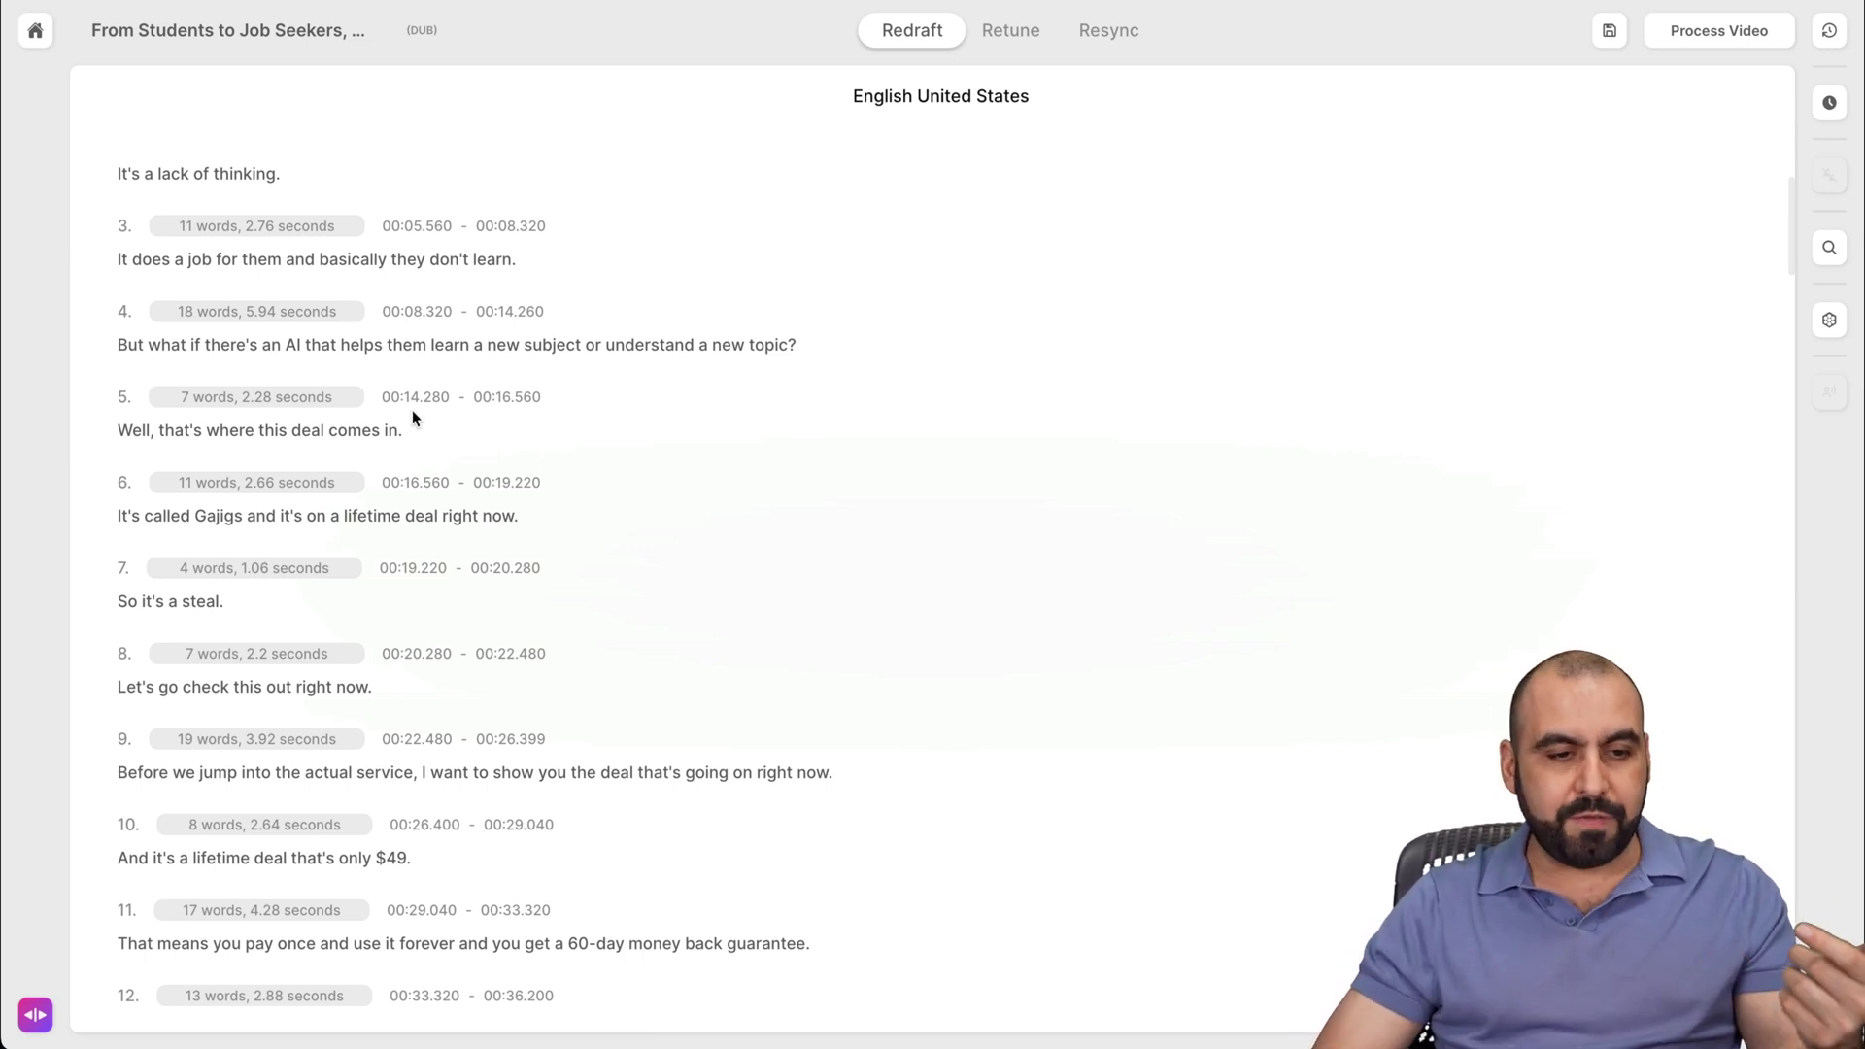
# Select line 5's sentence, then switch to the Retune per-line voice view
pyautogui.click(387, 429)
pyautogui.hotkey('ctrl', 'a')
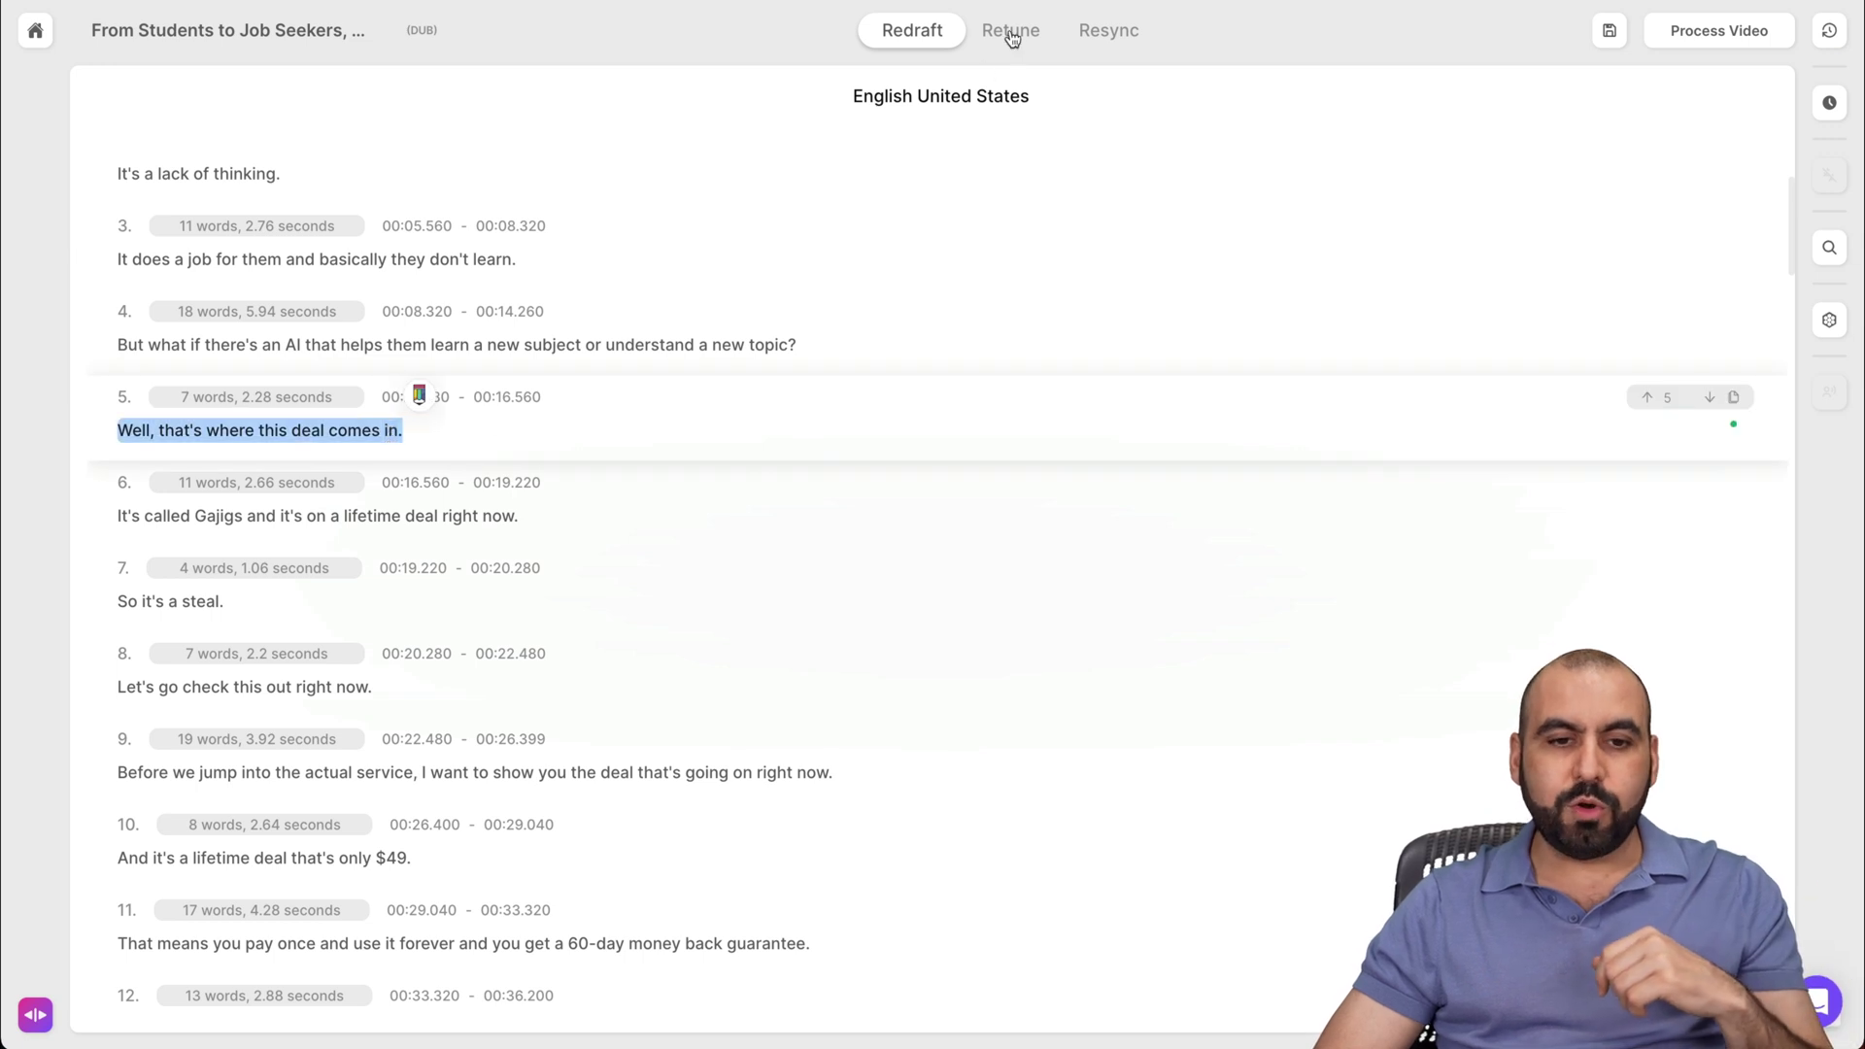
pyautogui.click(1009, 33)
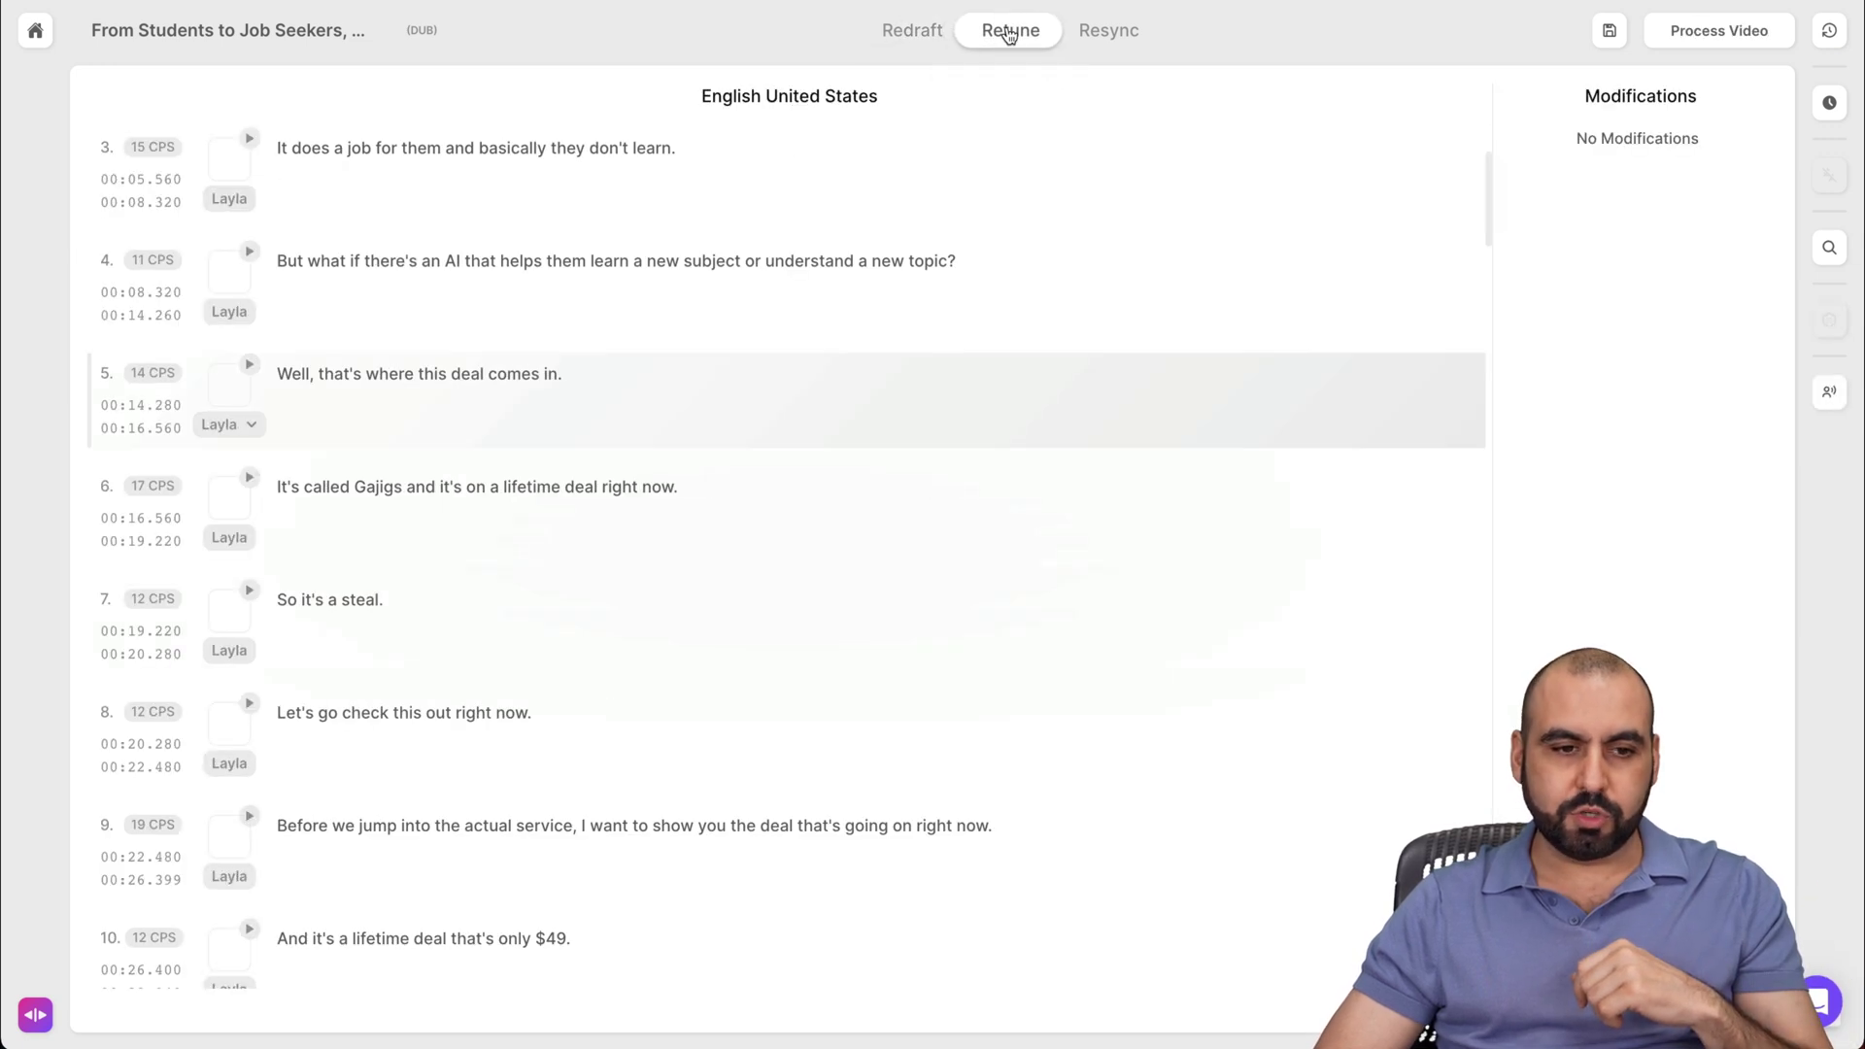
# Inspect line 4's Layla voice options without changing anything and return to Resync view
pyautogui.click(146, 297)
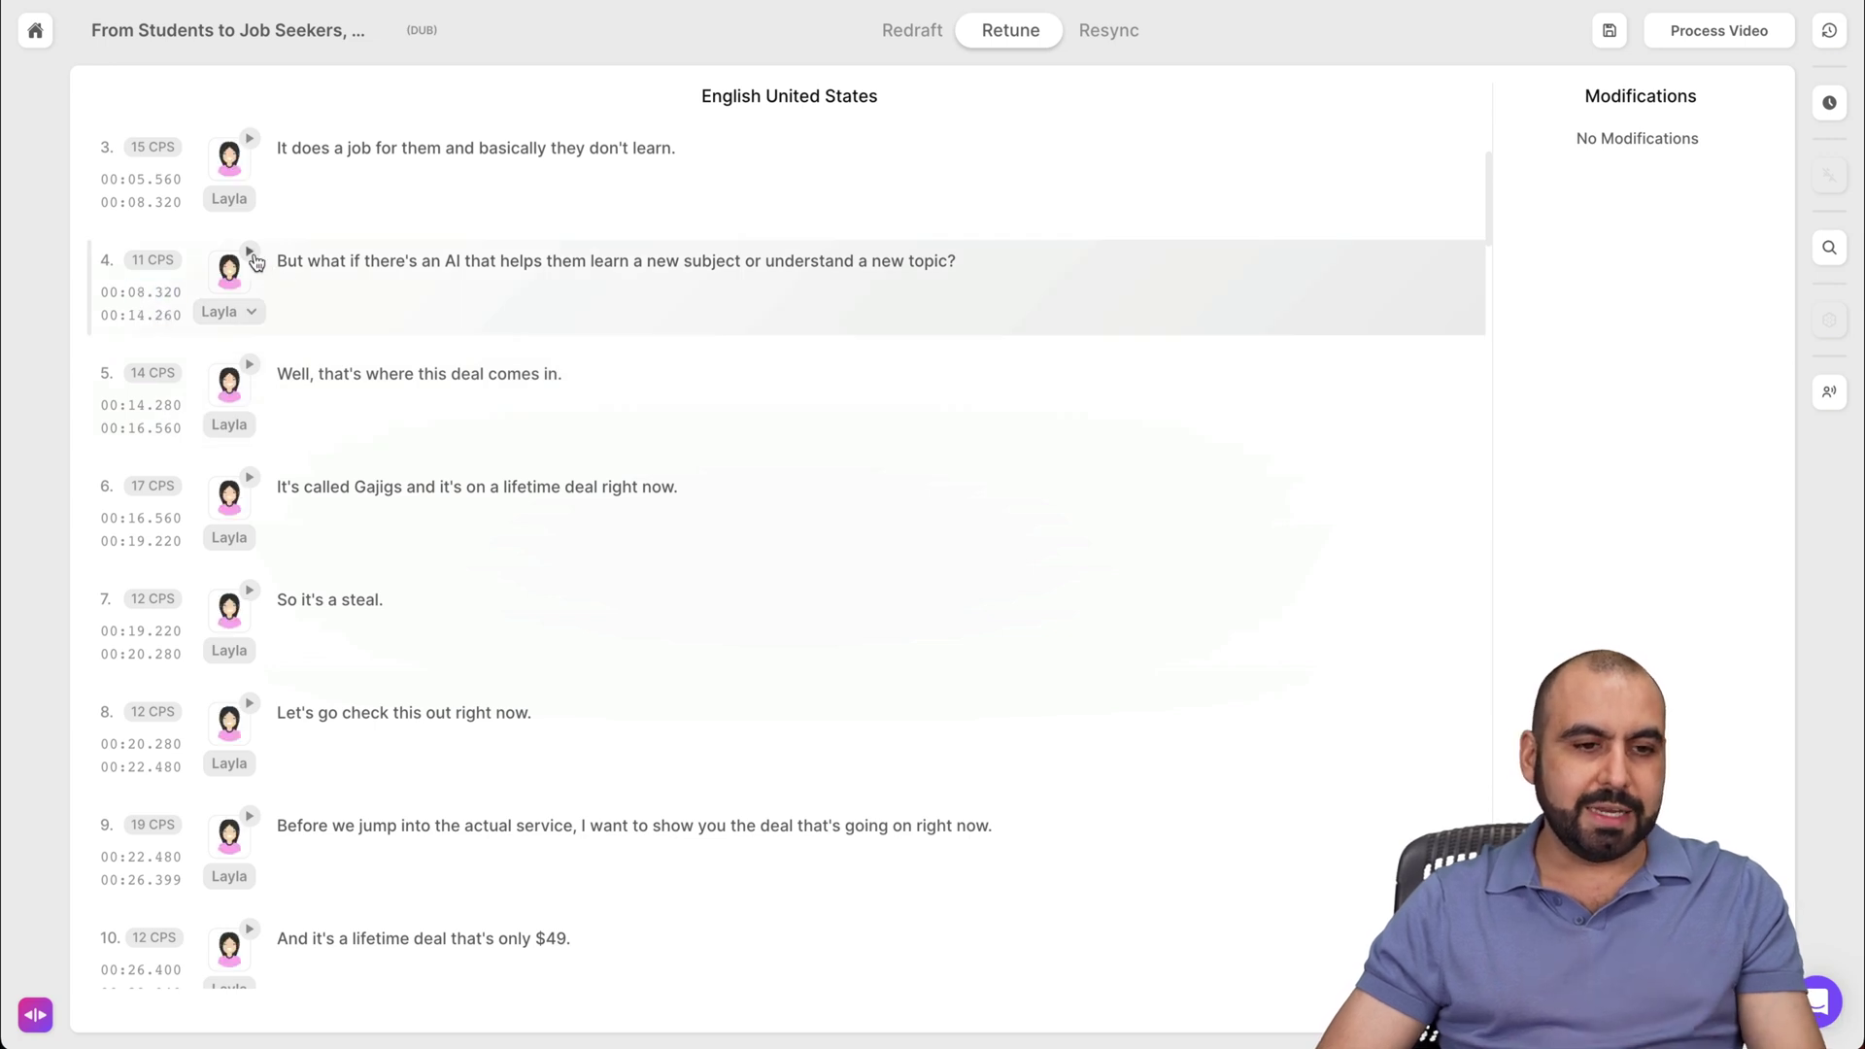
pyautogui.click(251, 313)
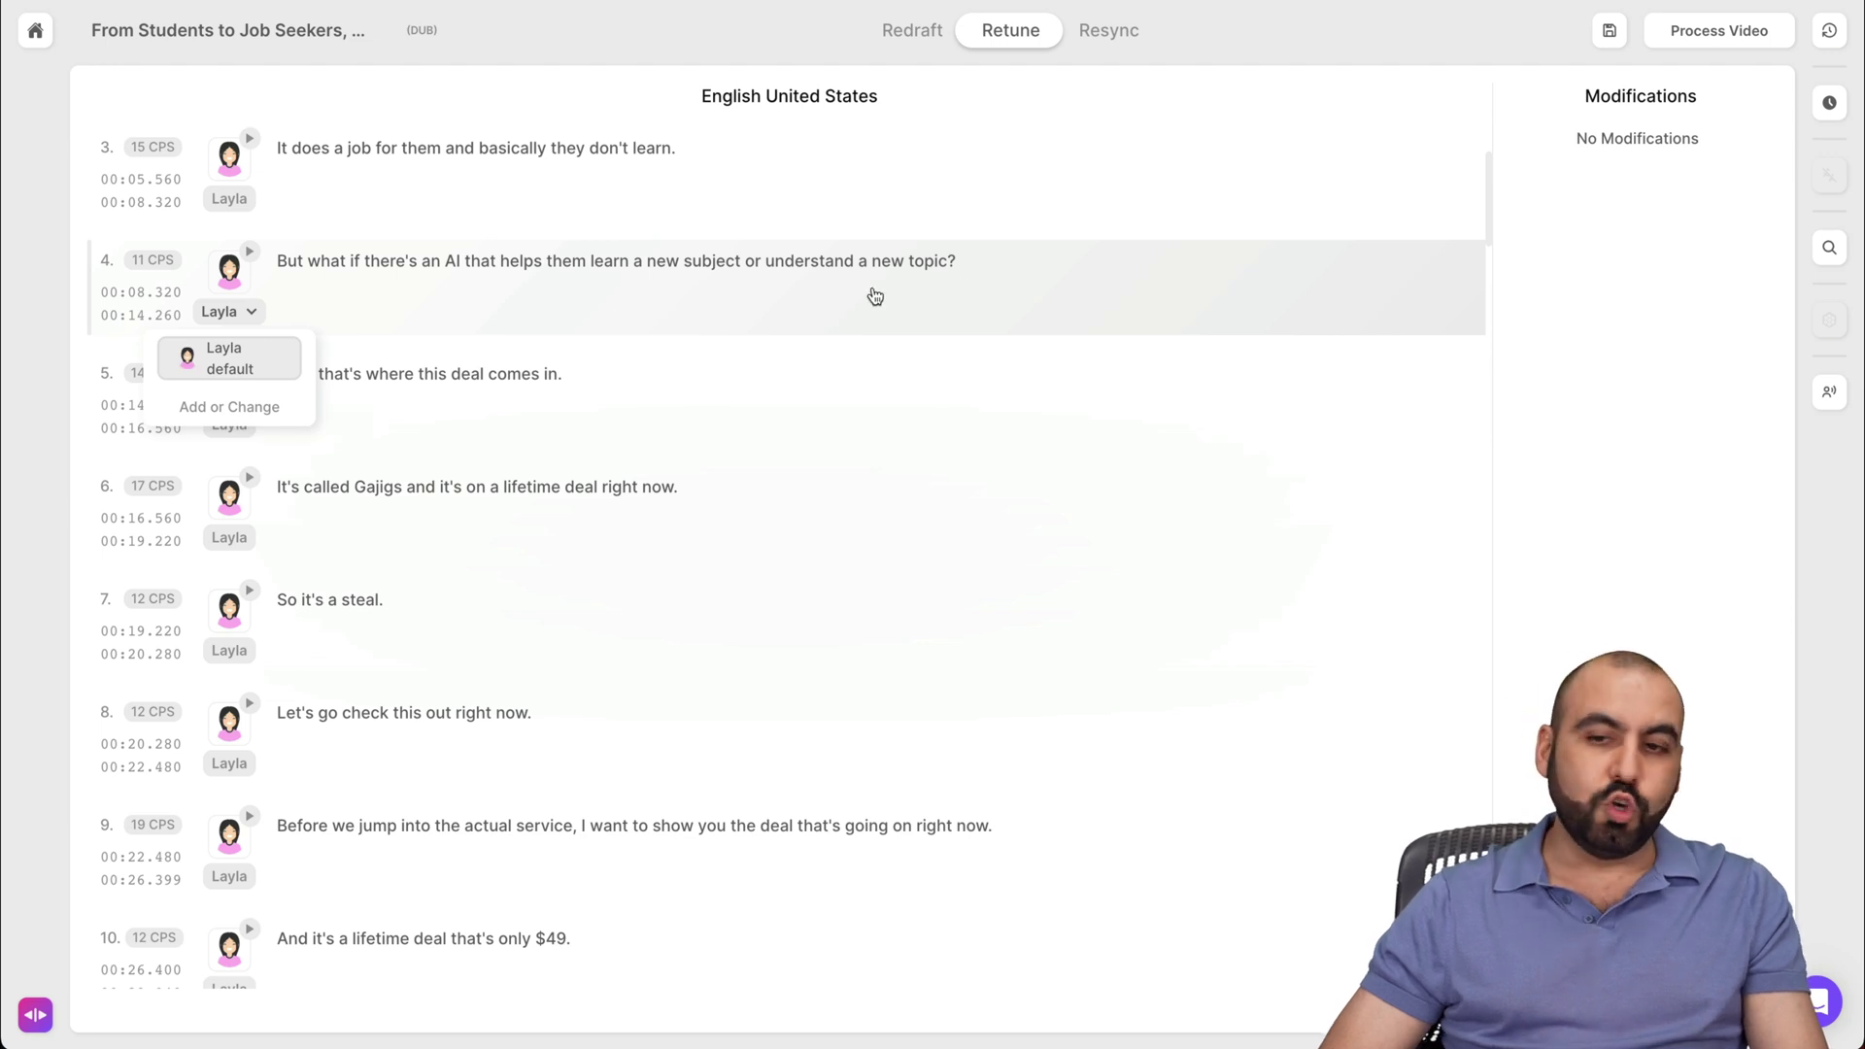
pyautogui.click(1217, 305)
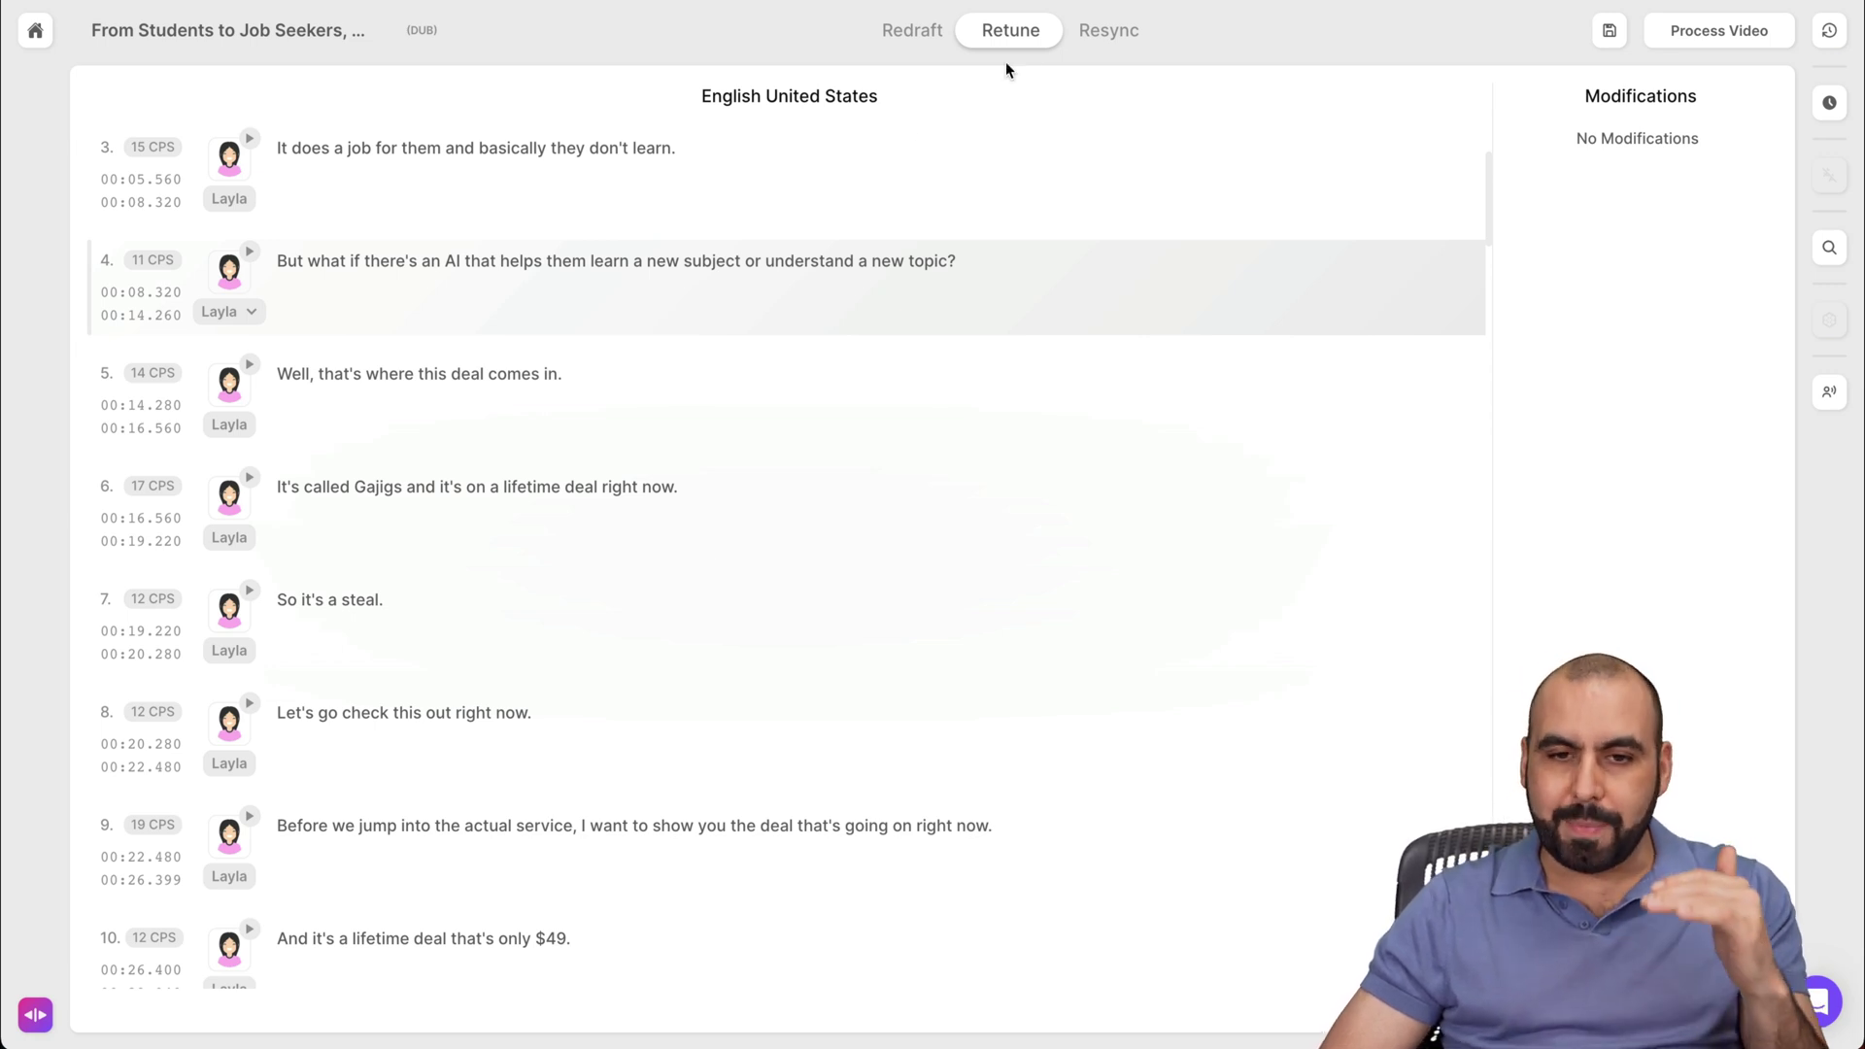
pyautogui.click(1103, 34)
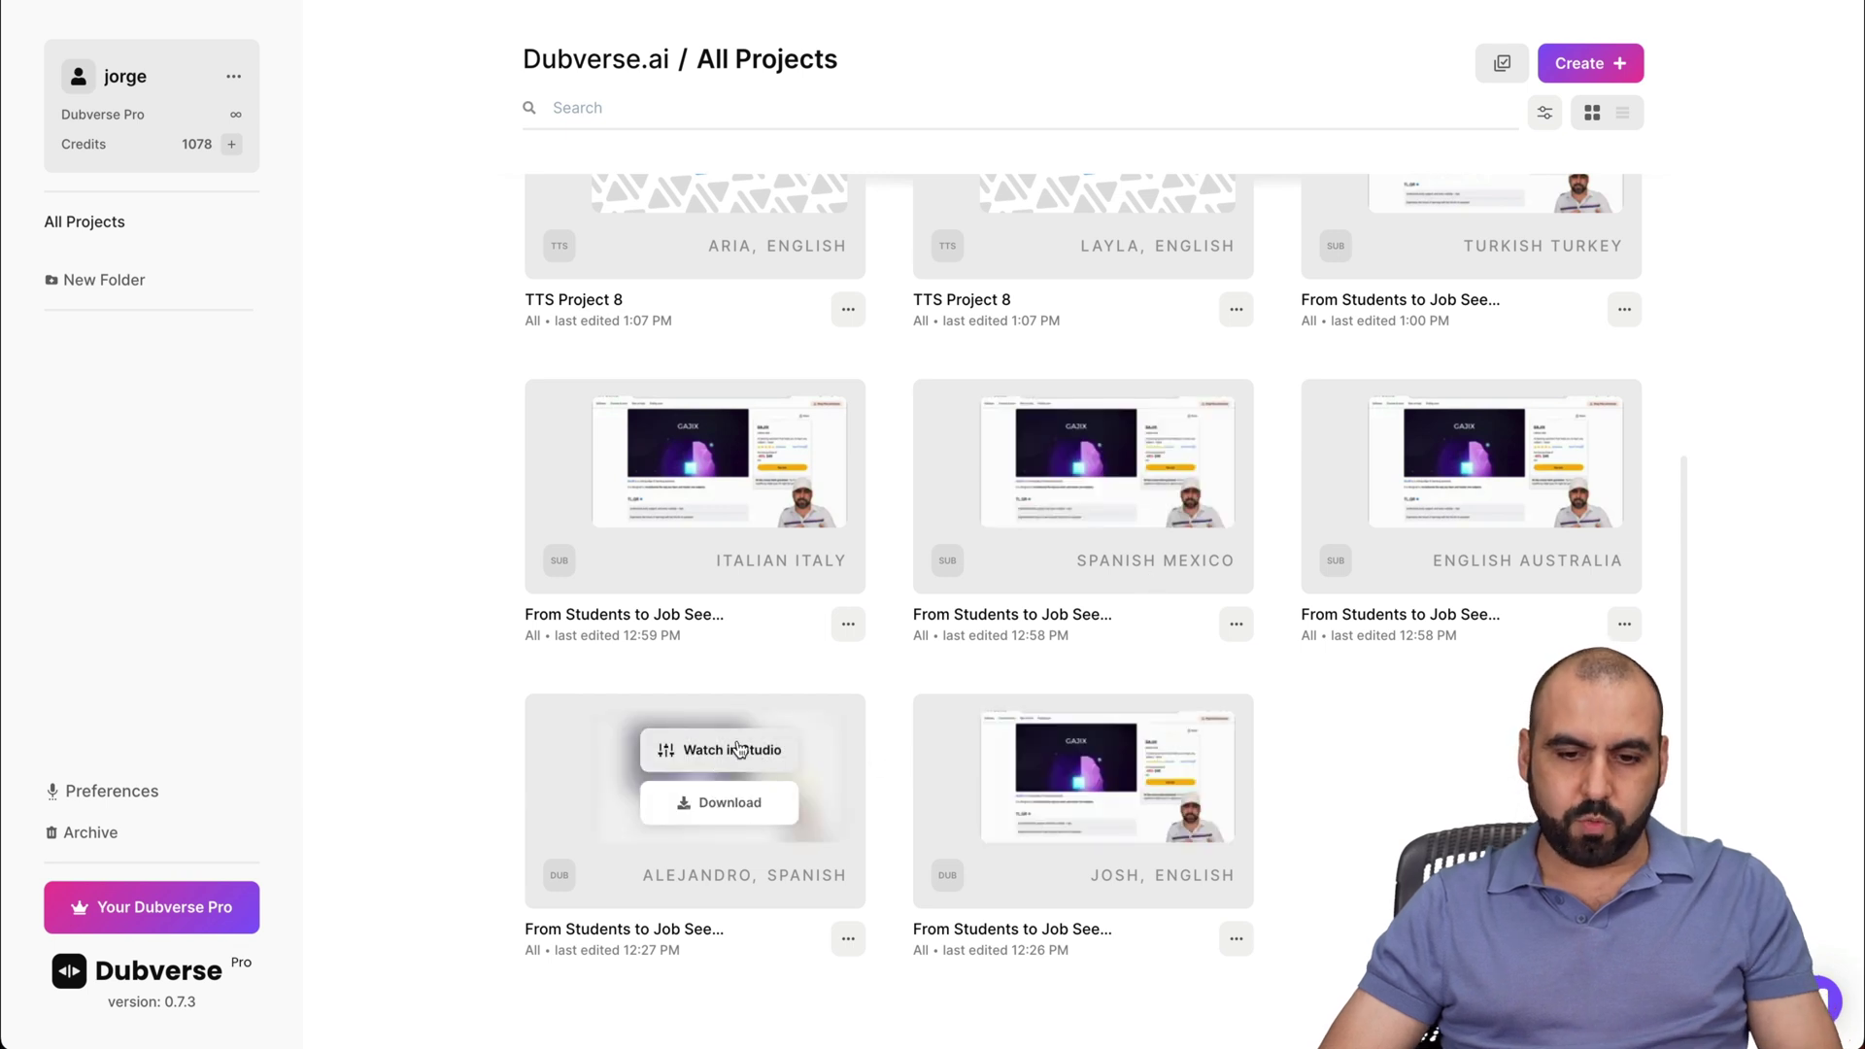
# Bring the Alejandro Spanish dub into the studio with its Spanish transcript and timeline
pyautogui.click(737, 749)
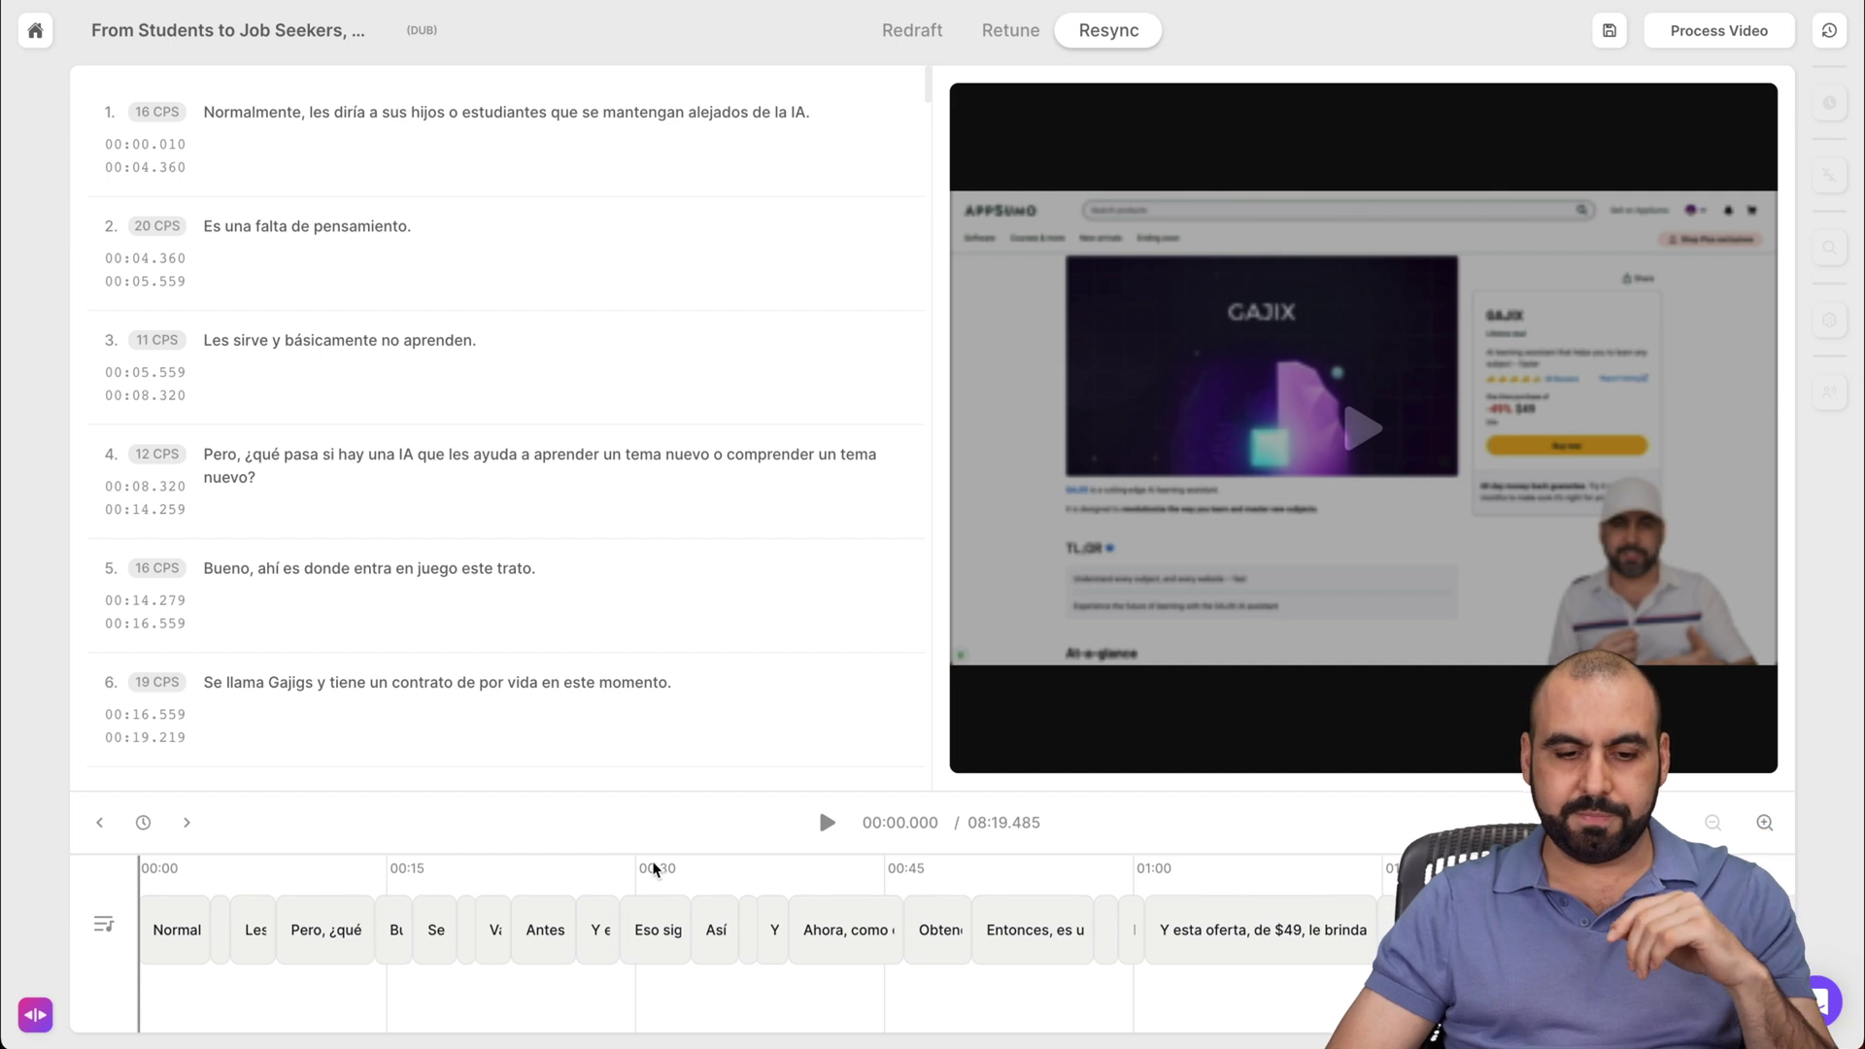
# Play a few seconds of the Spanish dub preview and pause it
pyautogui.click(826, 825)
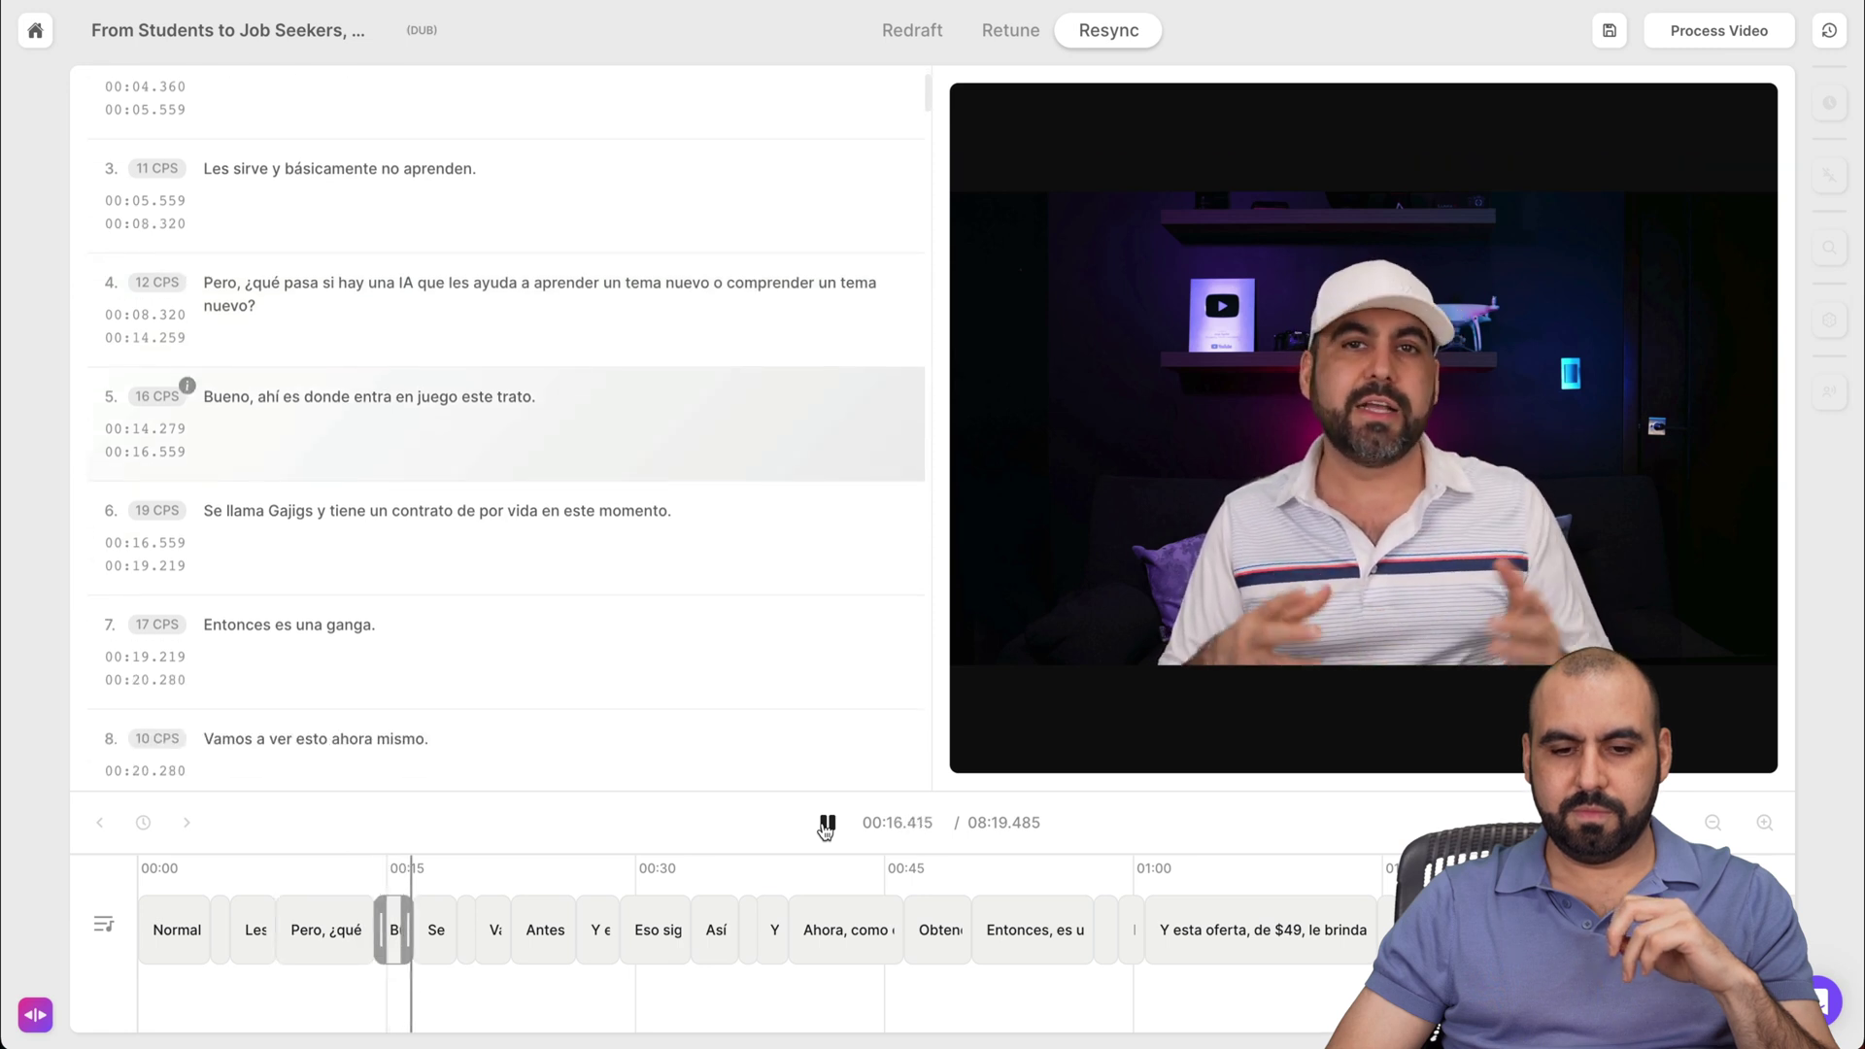
pyautogui.click(826, 825)
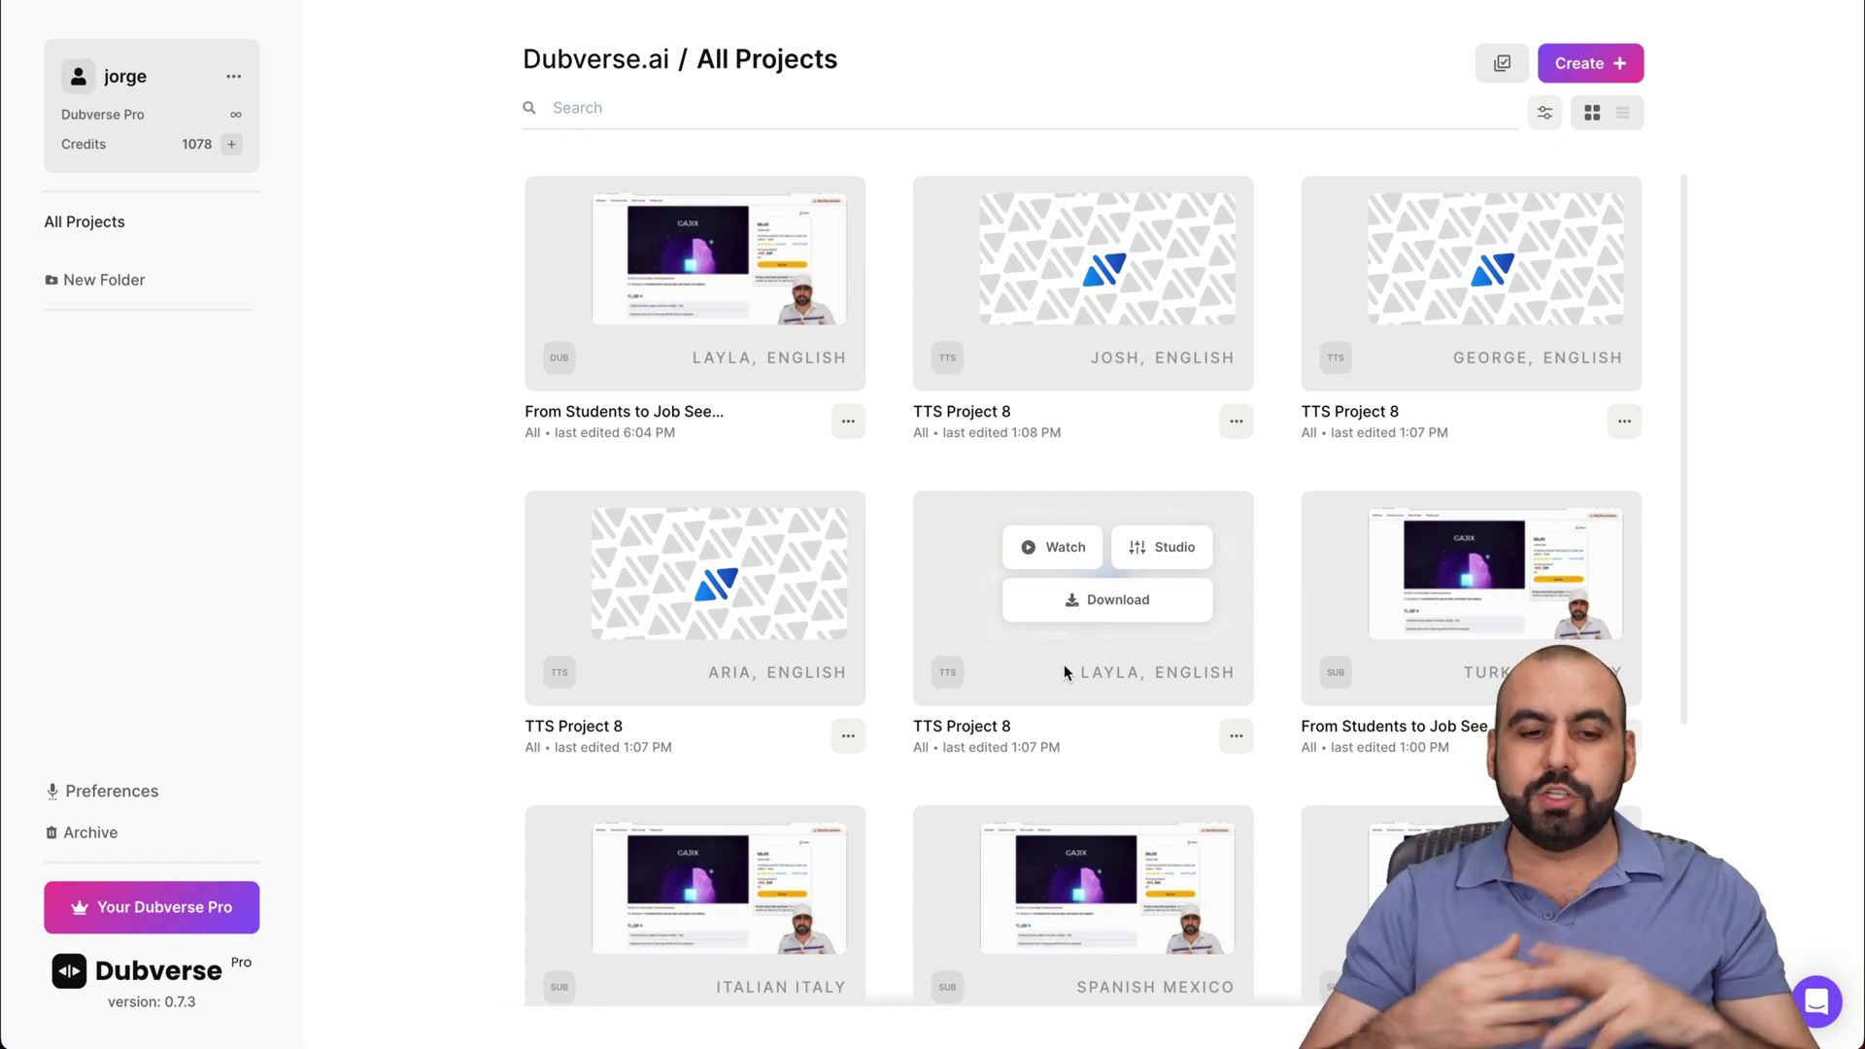
pyautogui.scroll(-2, 1122, 772)
pyautogui.scroll(-3, 1096, 927)
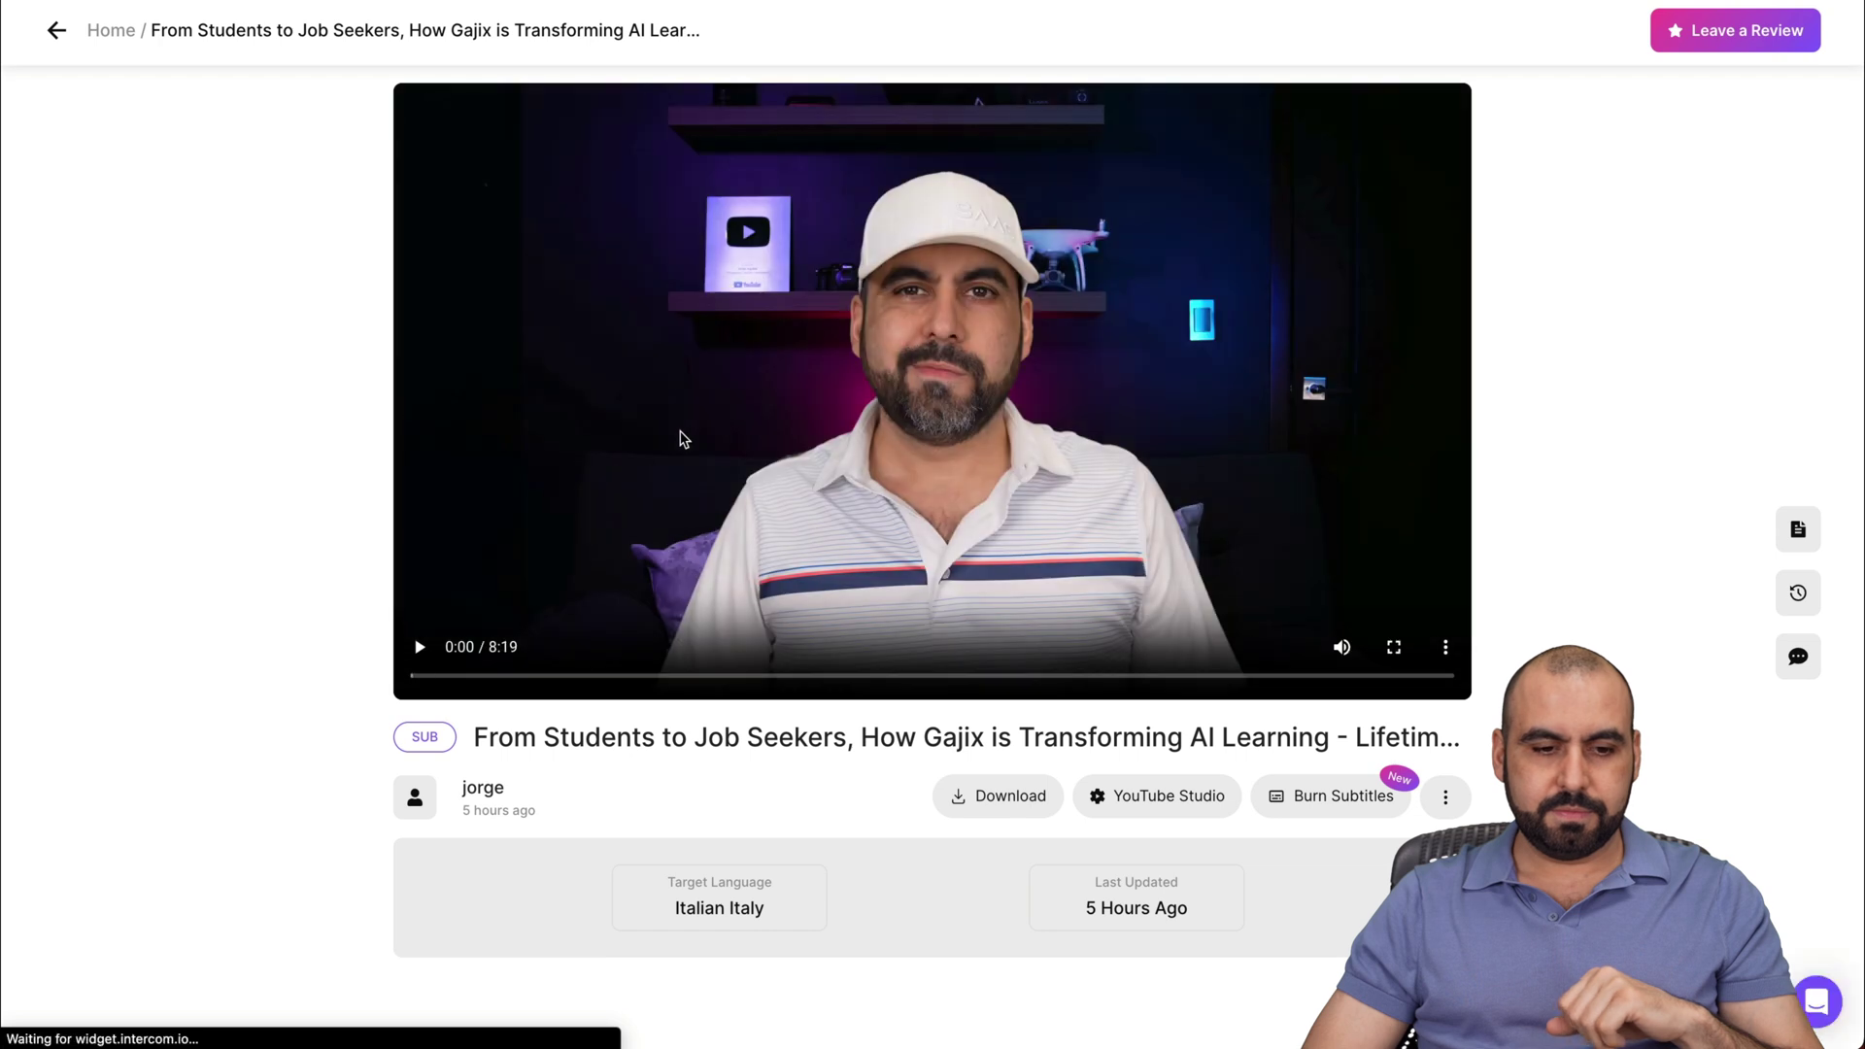
pyautogui.click(418, 649)
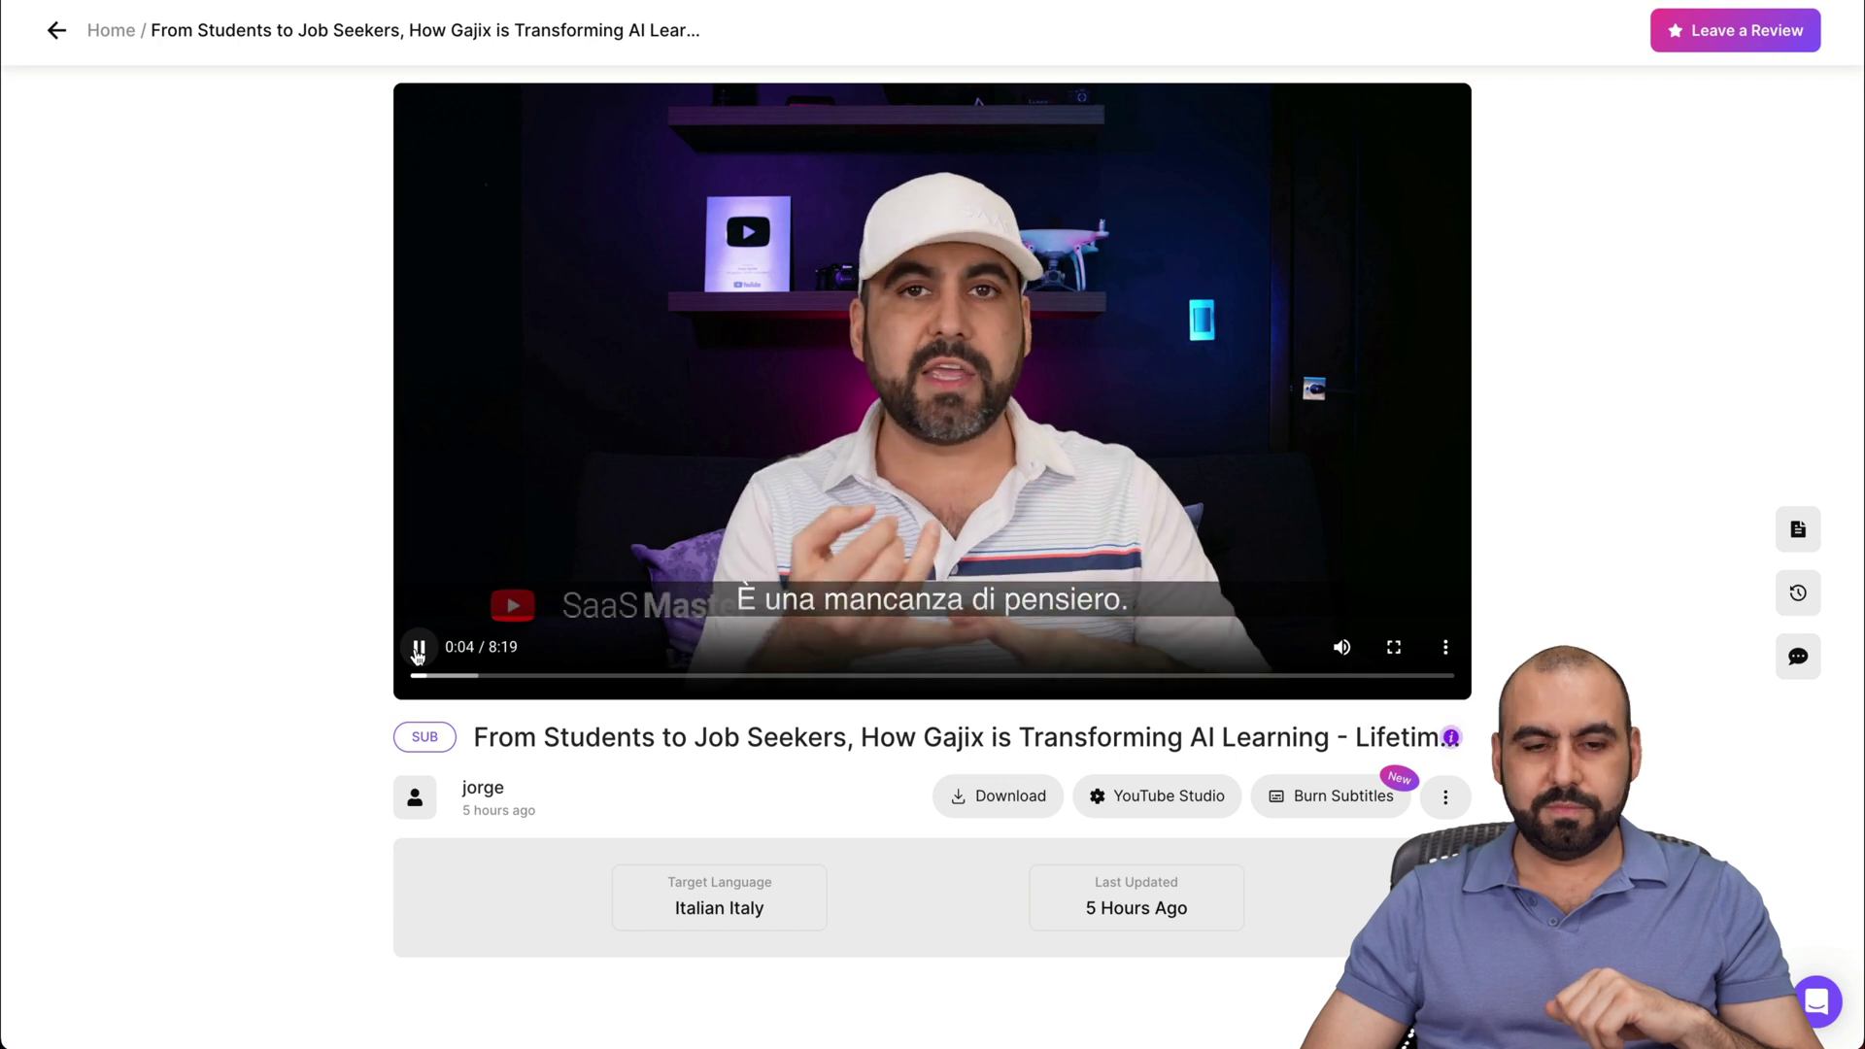
pyautogui.click(418, 650)
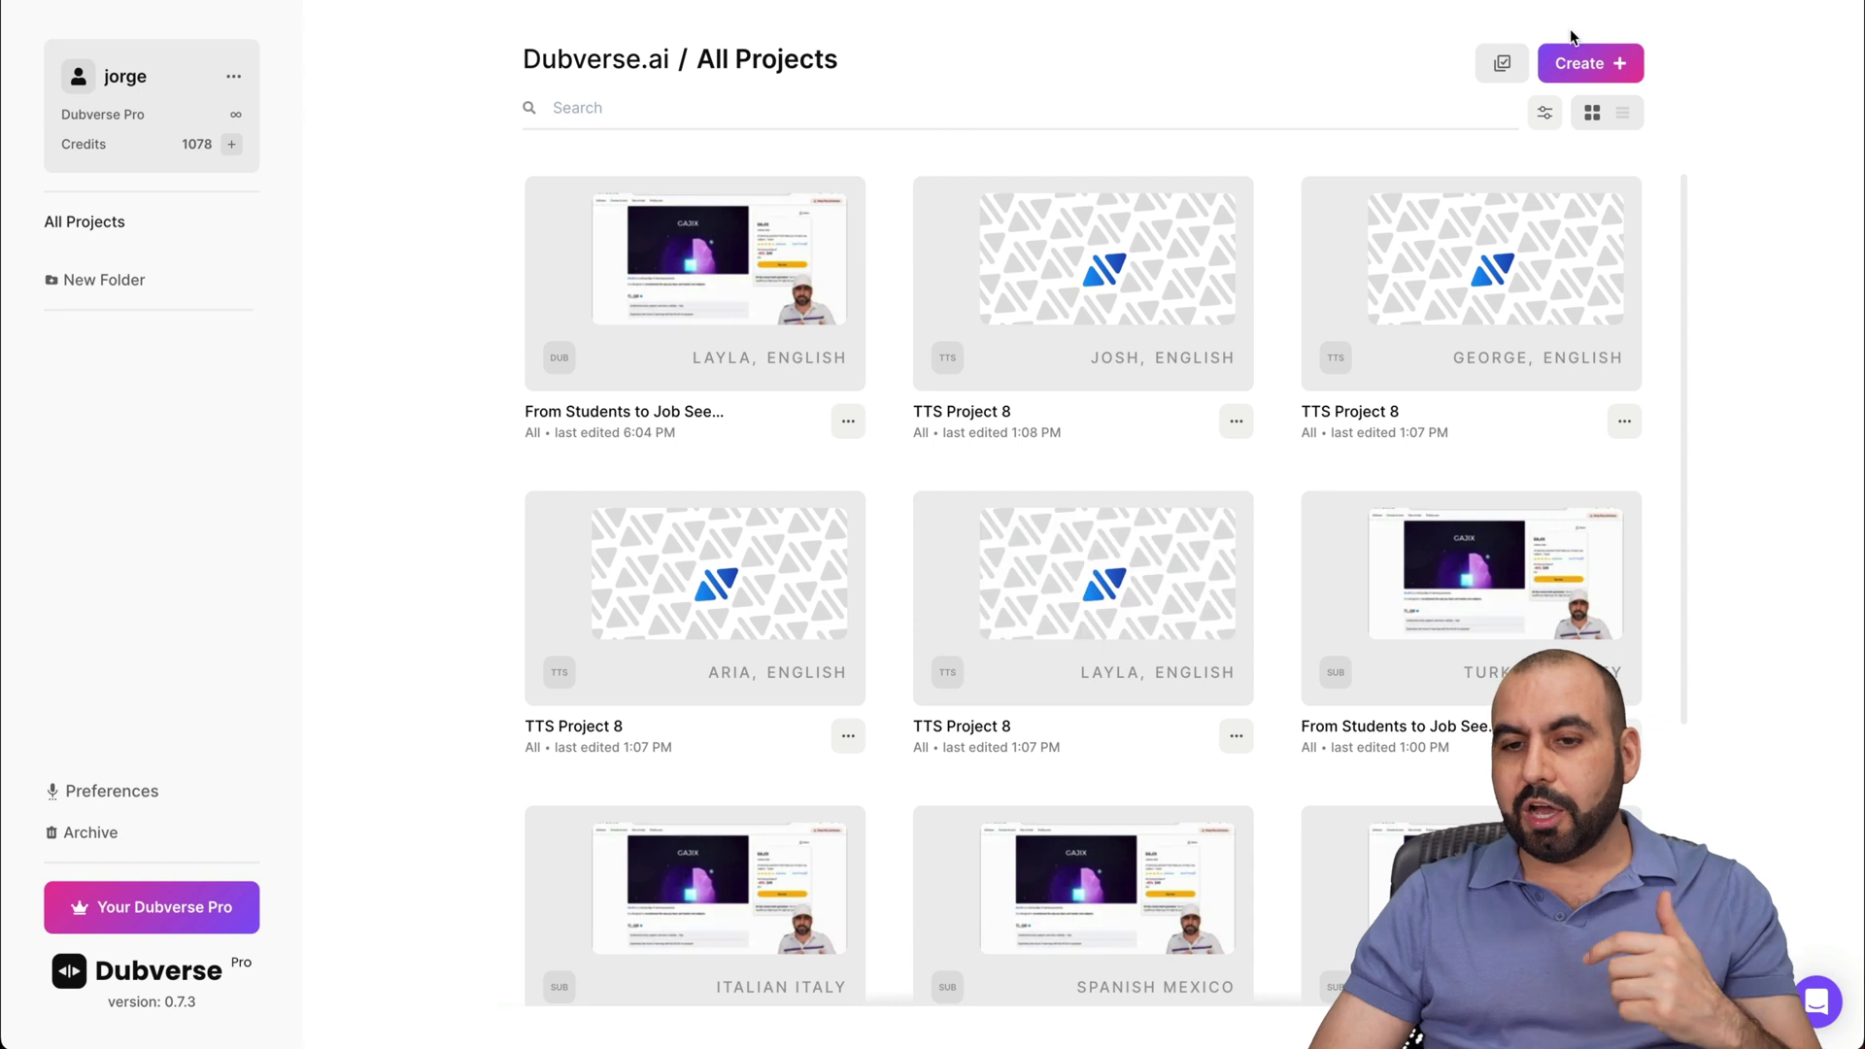
# Bring up the new-project Select Service choice and dismiss it back to All Projects
pyautogui.click(1581, 62)
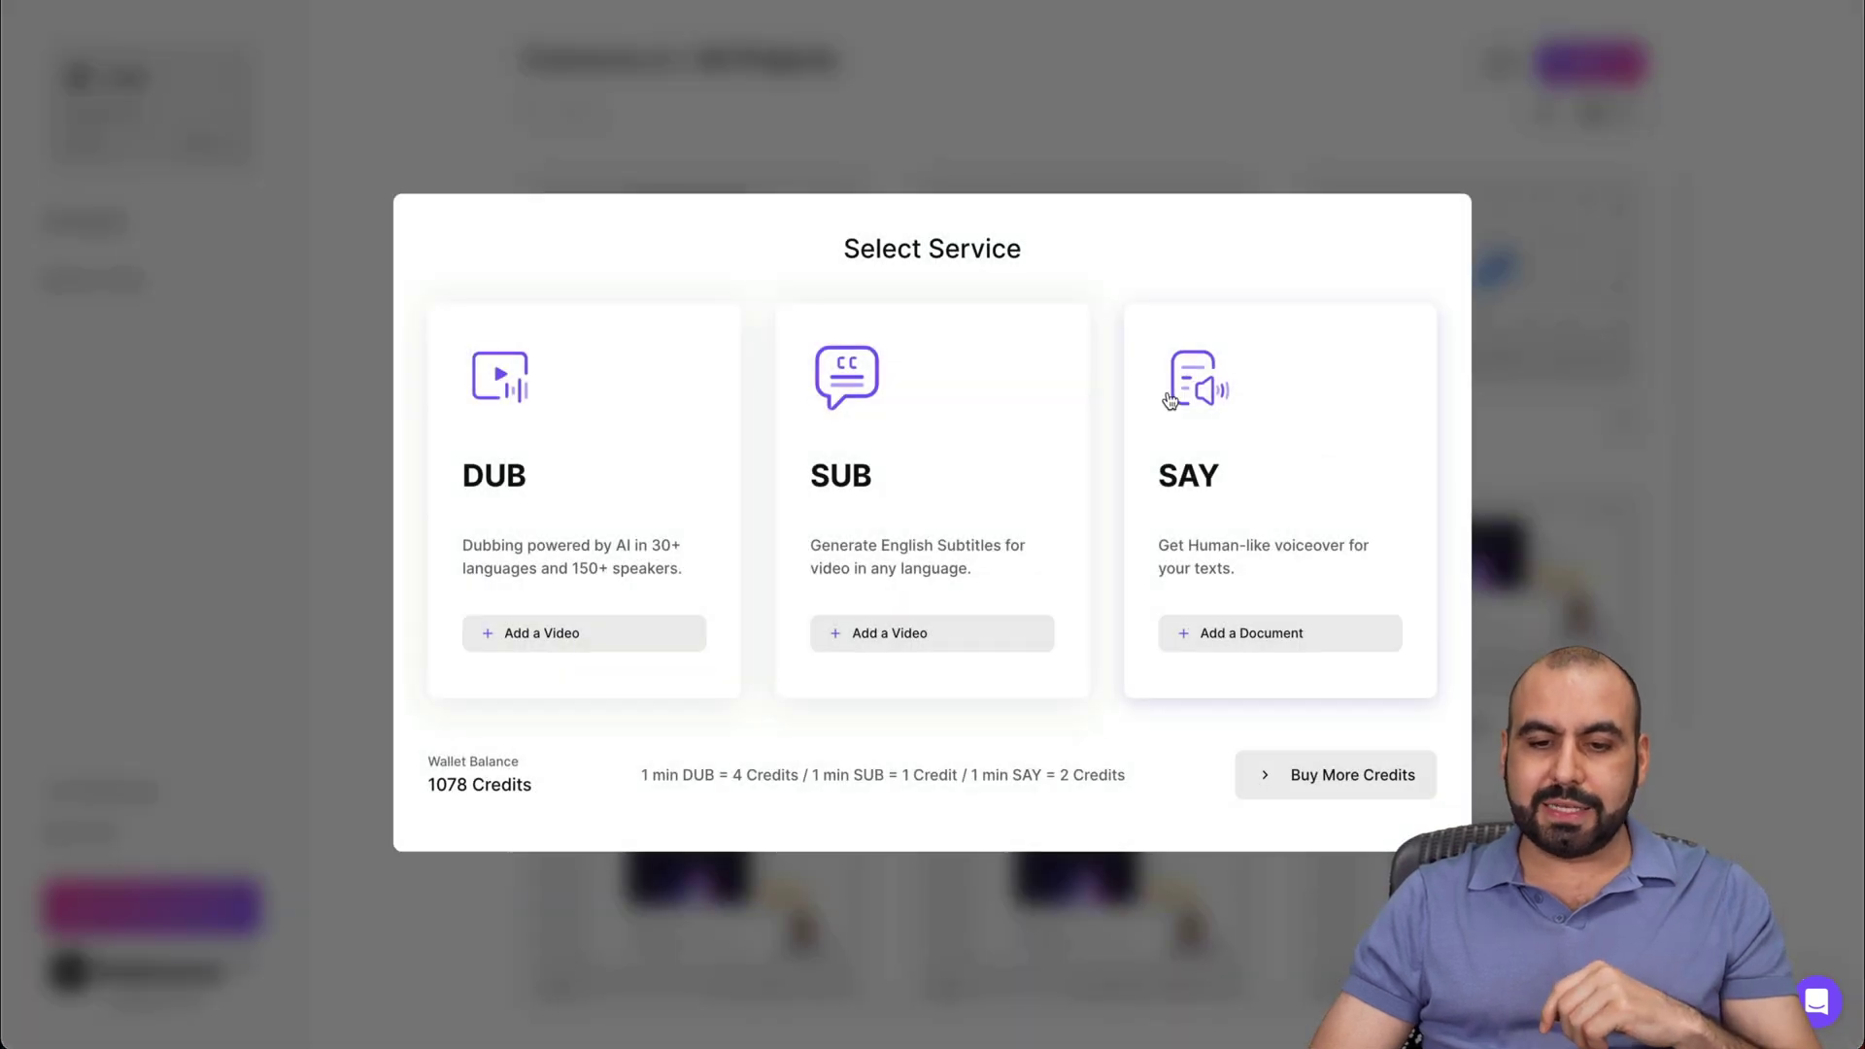
pyautogui.click(1538, 208)
pyautogui.moveTo(1082, 598)
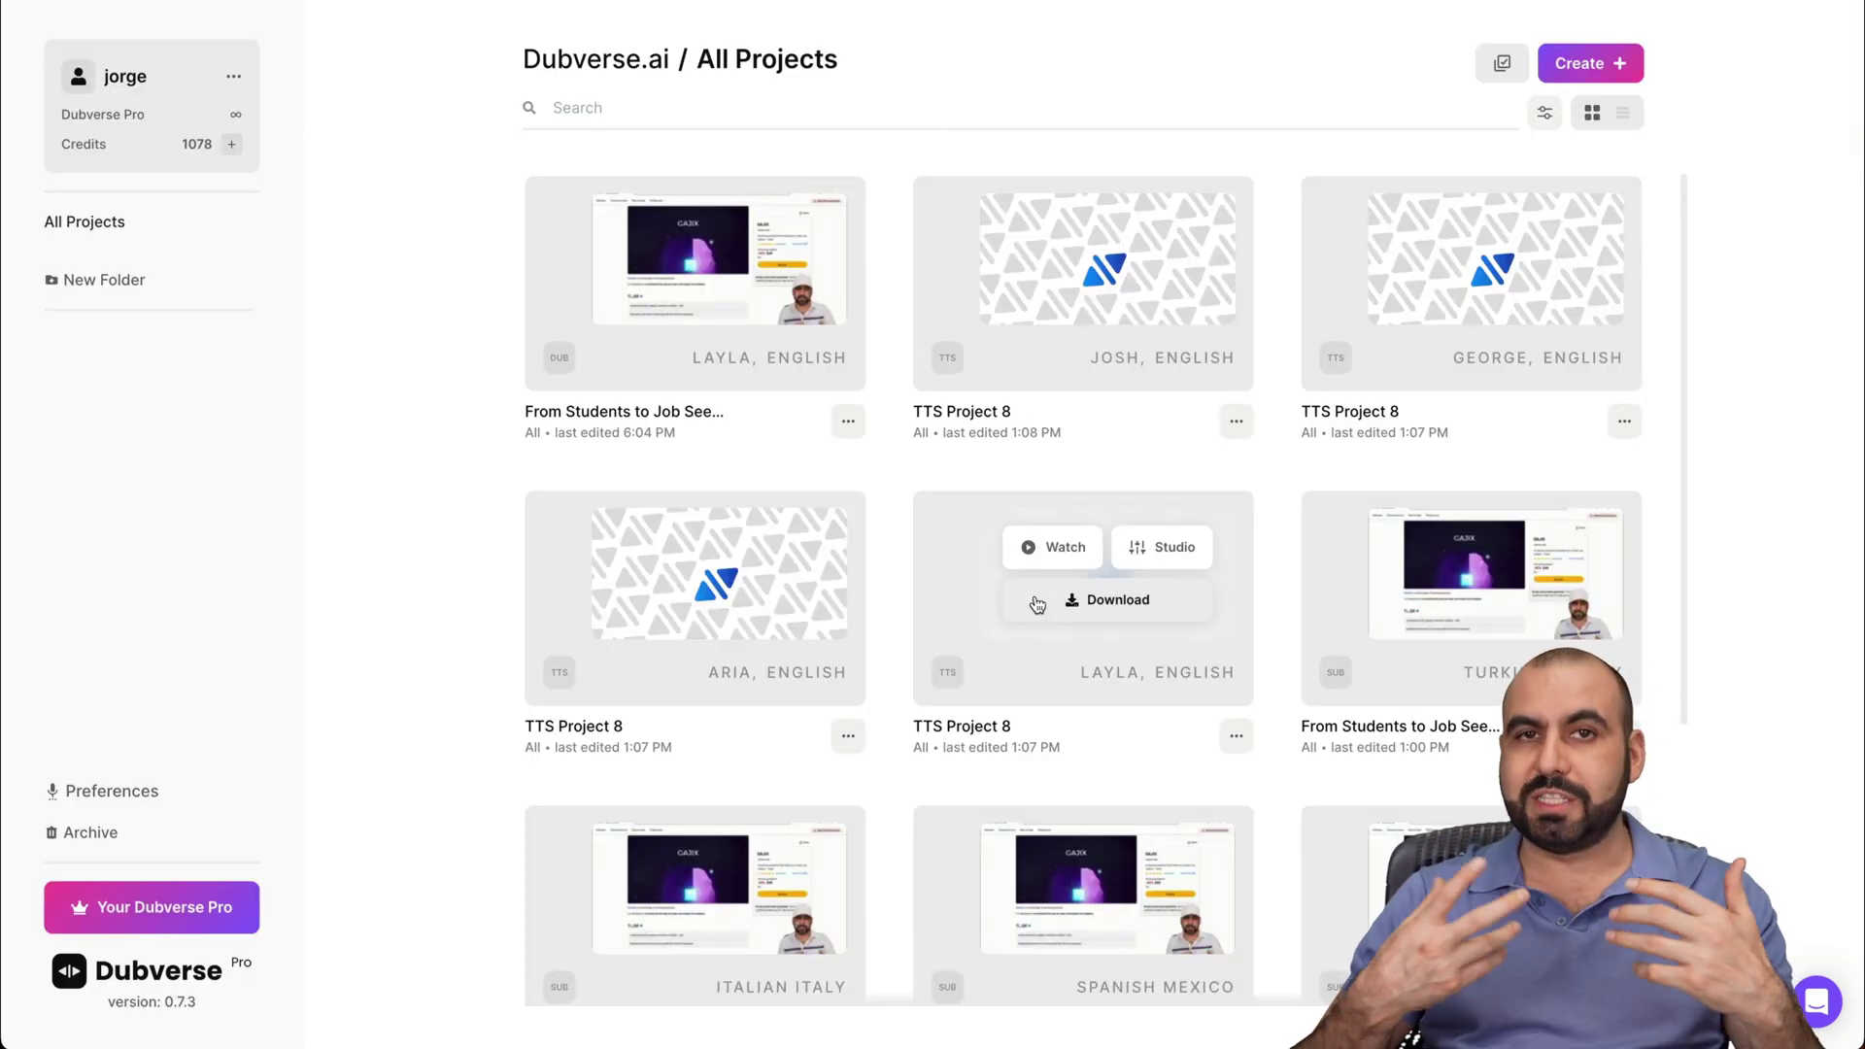
# Start a new SAY text-to-speech project, then close its setup without entering text
pyautogui.click(1616, 63)
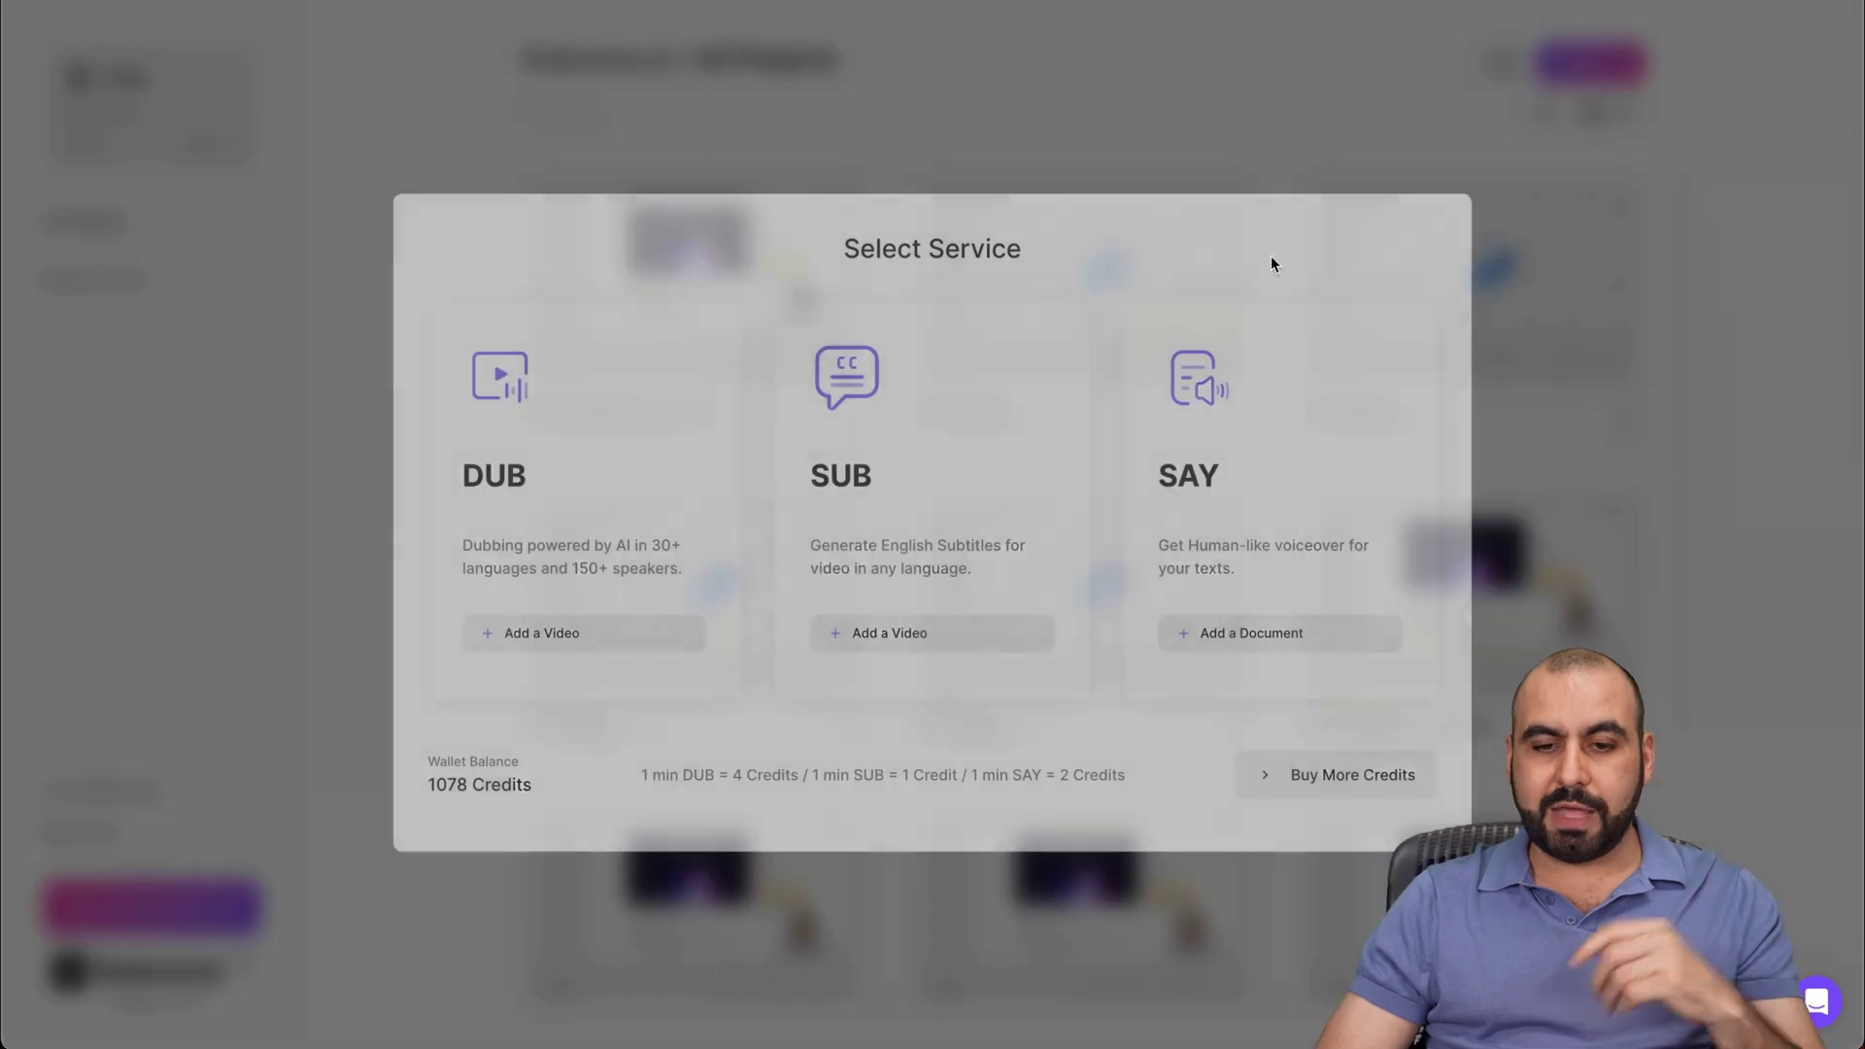
pyautogui.click(1241, 634)
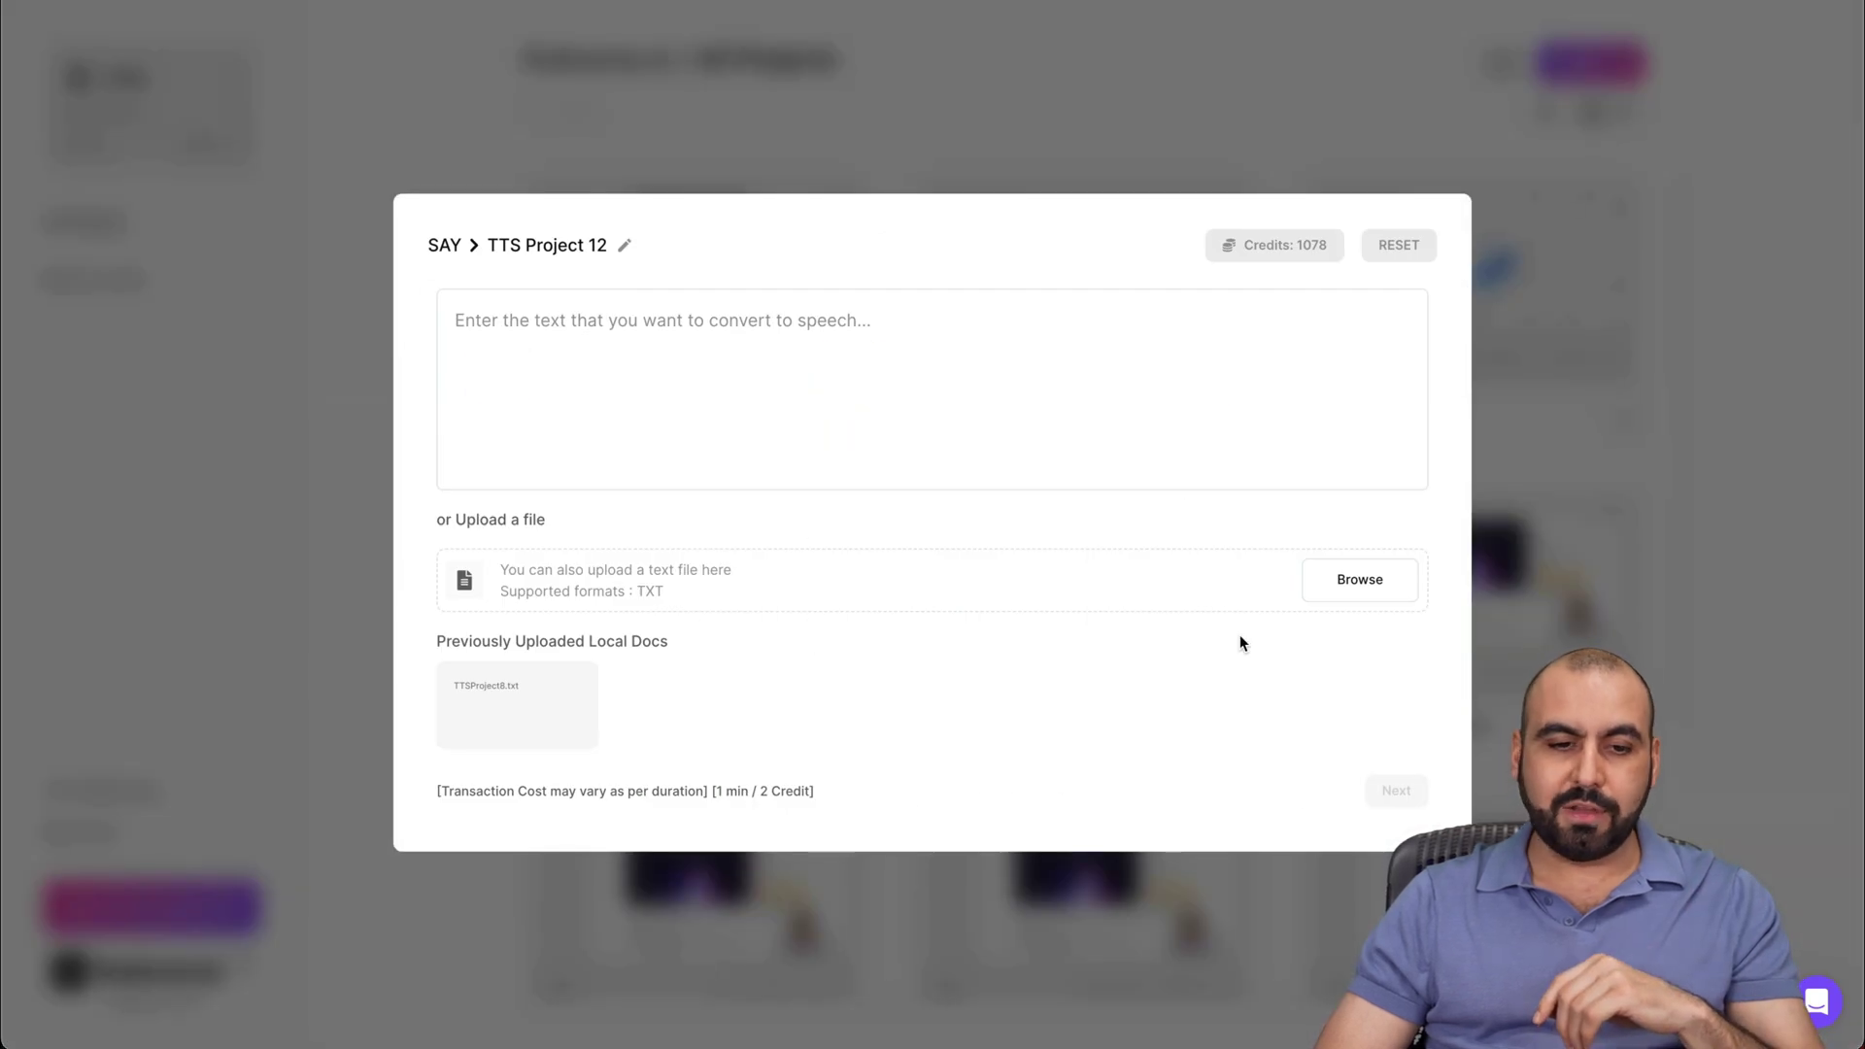
pyautogui.click(569, 316)
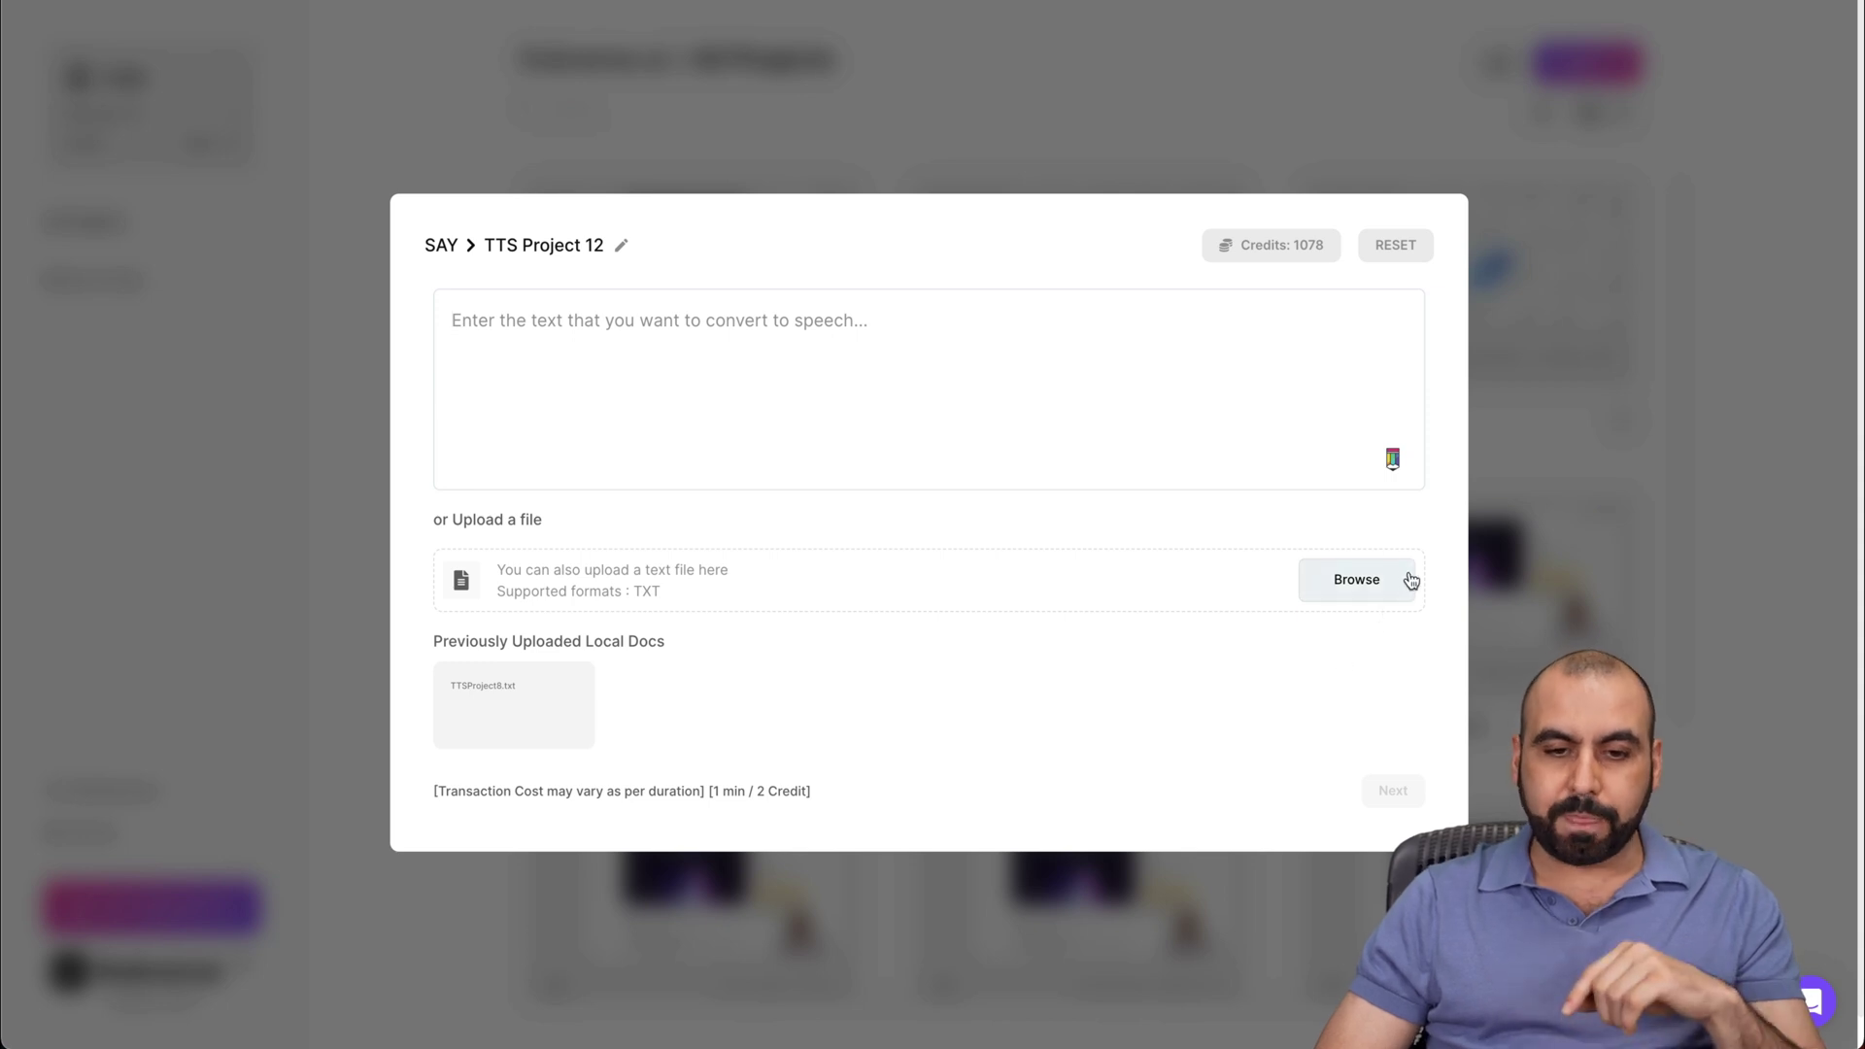
pyautogui.click(1562, 300)
pyautogui.moveTo(696, 283)
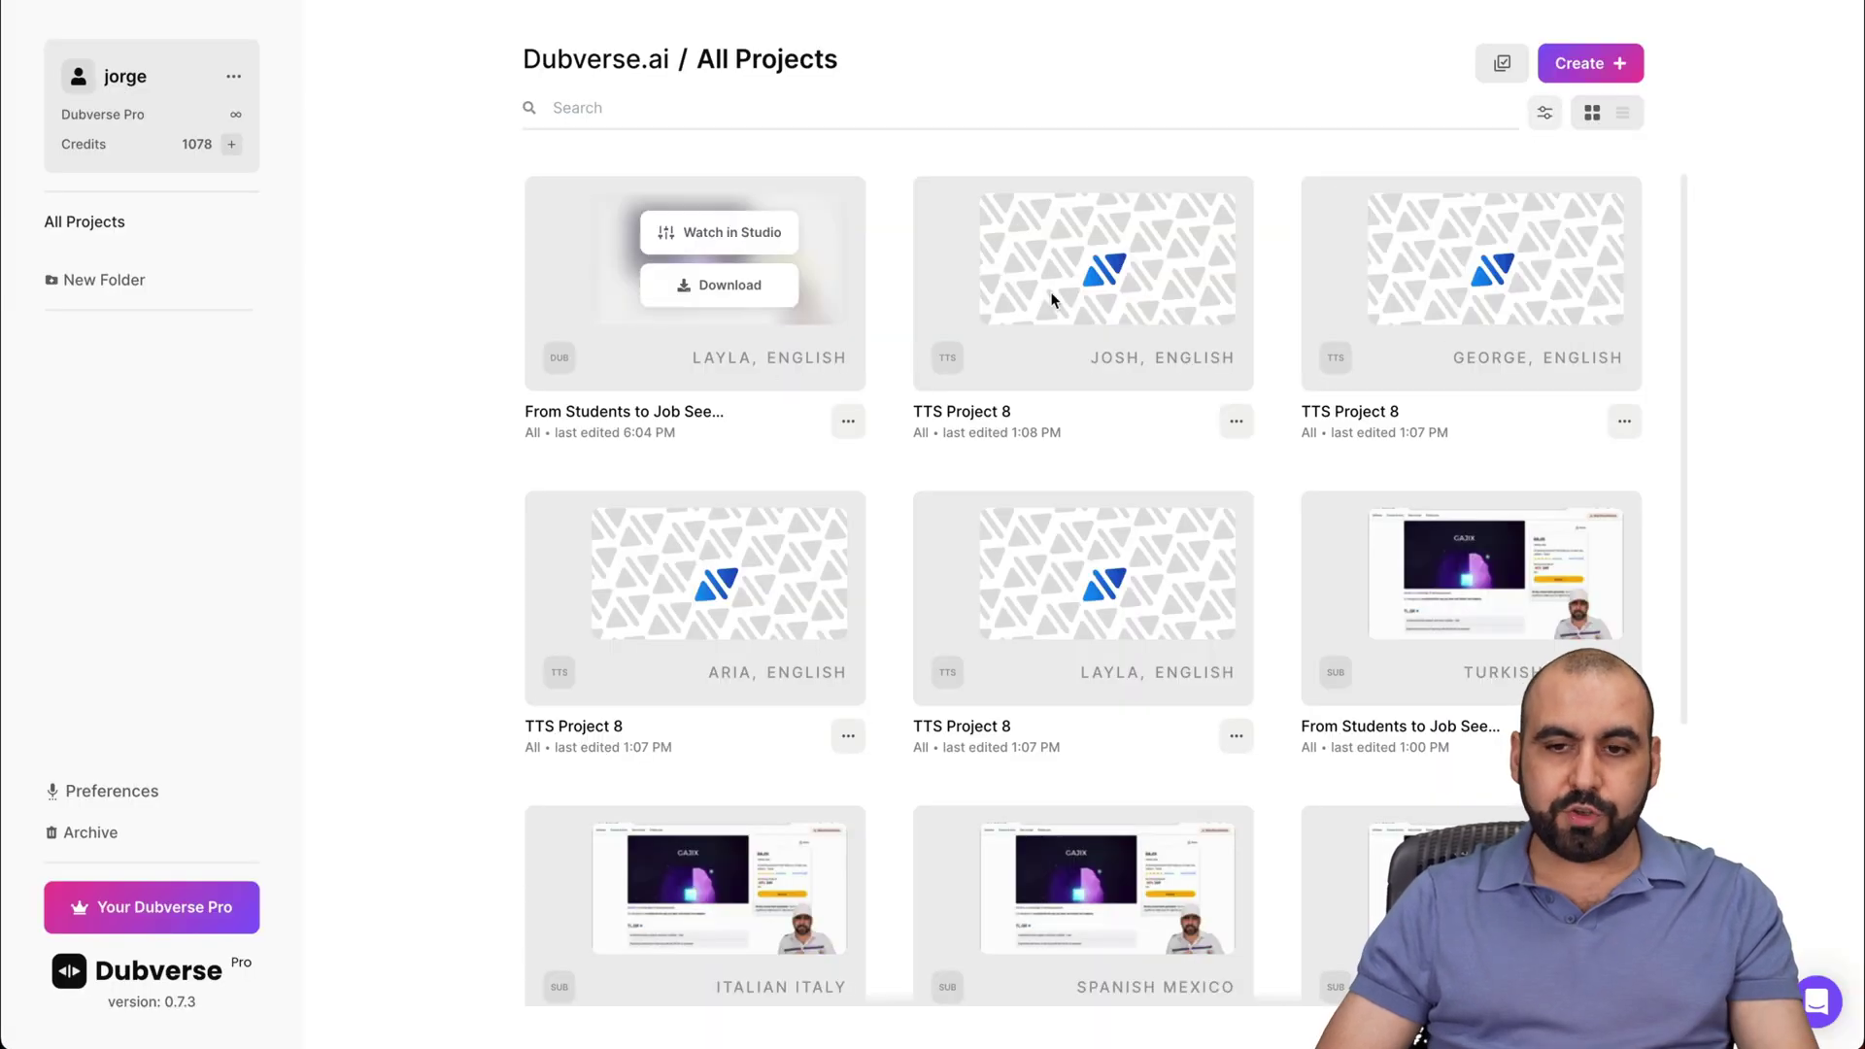
# Start a new DUB project from the recently uploaded Gajix video and continue to English voices
pyautogui.click(1591, 65)
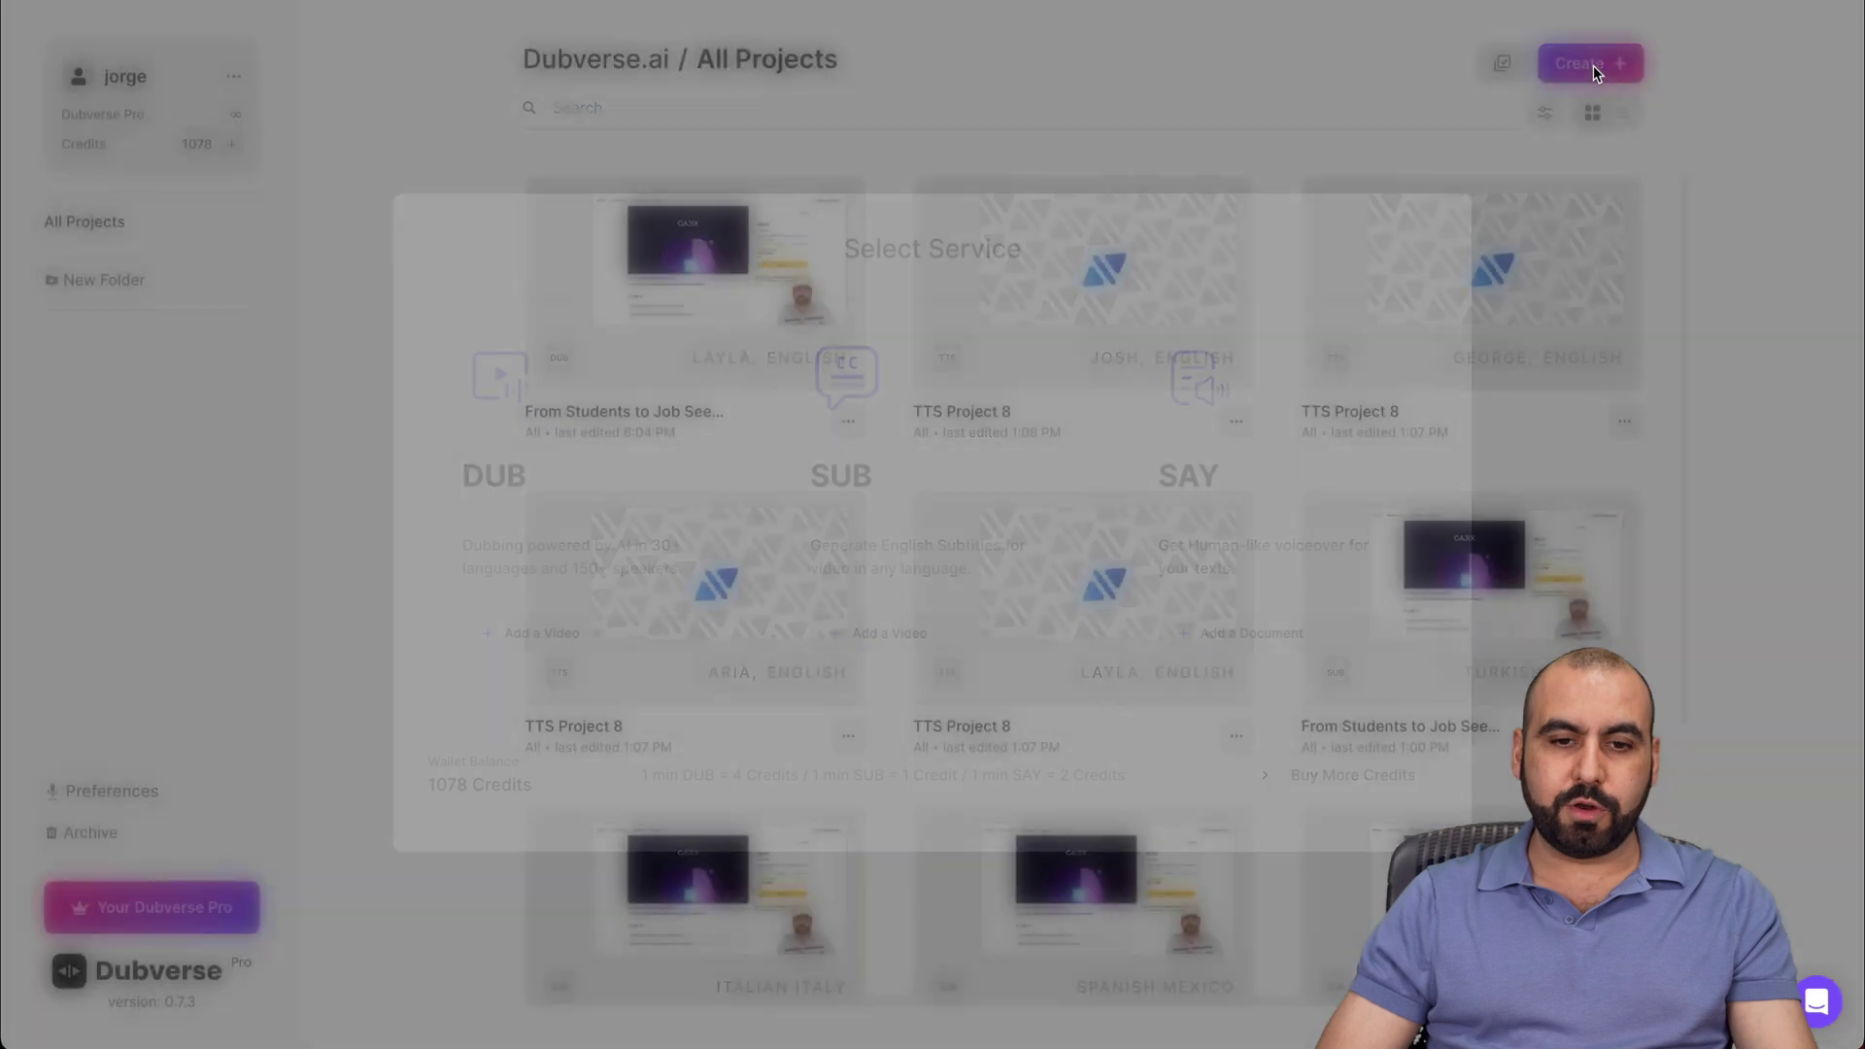
pyautogui.click(576, 642)
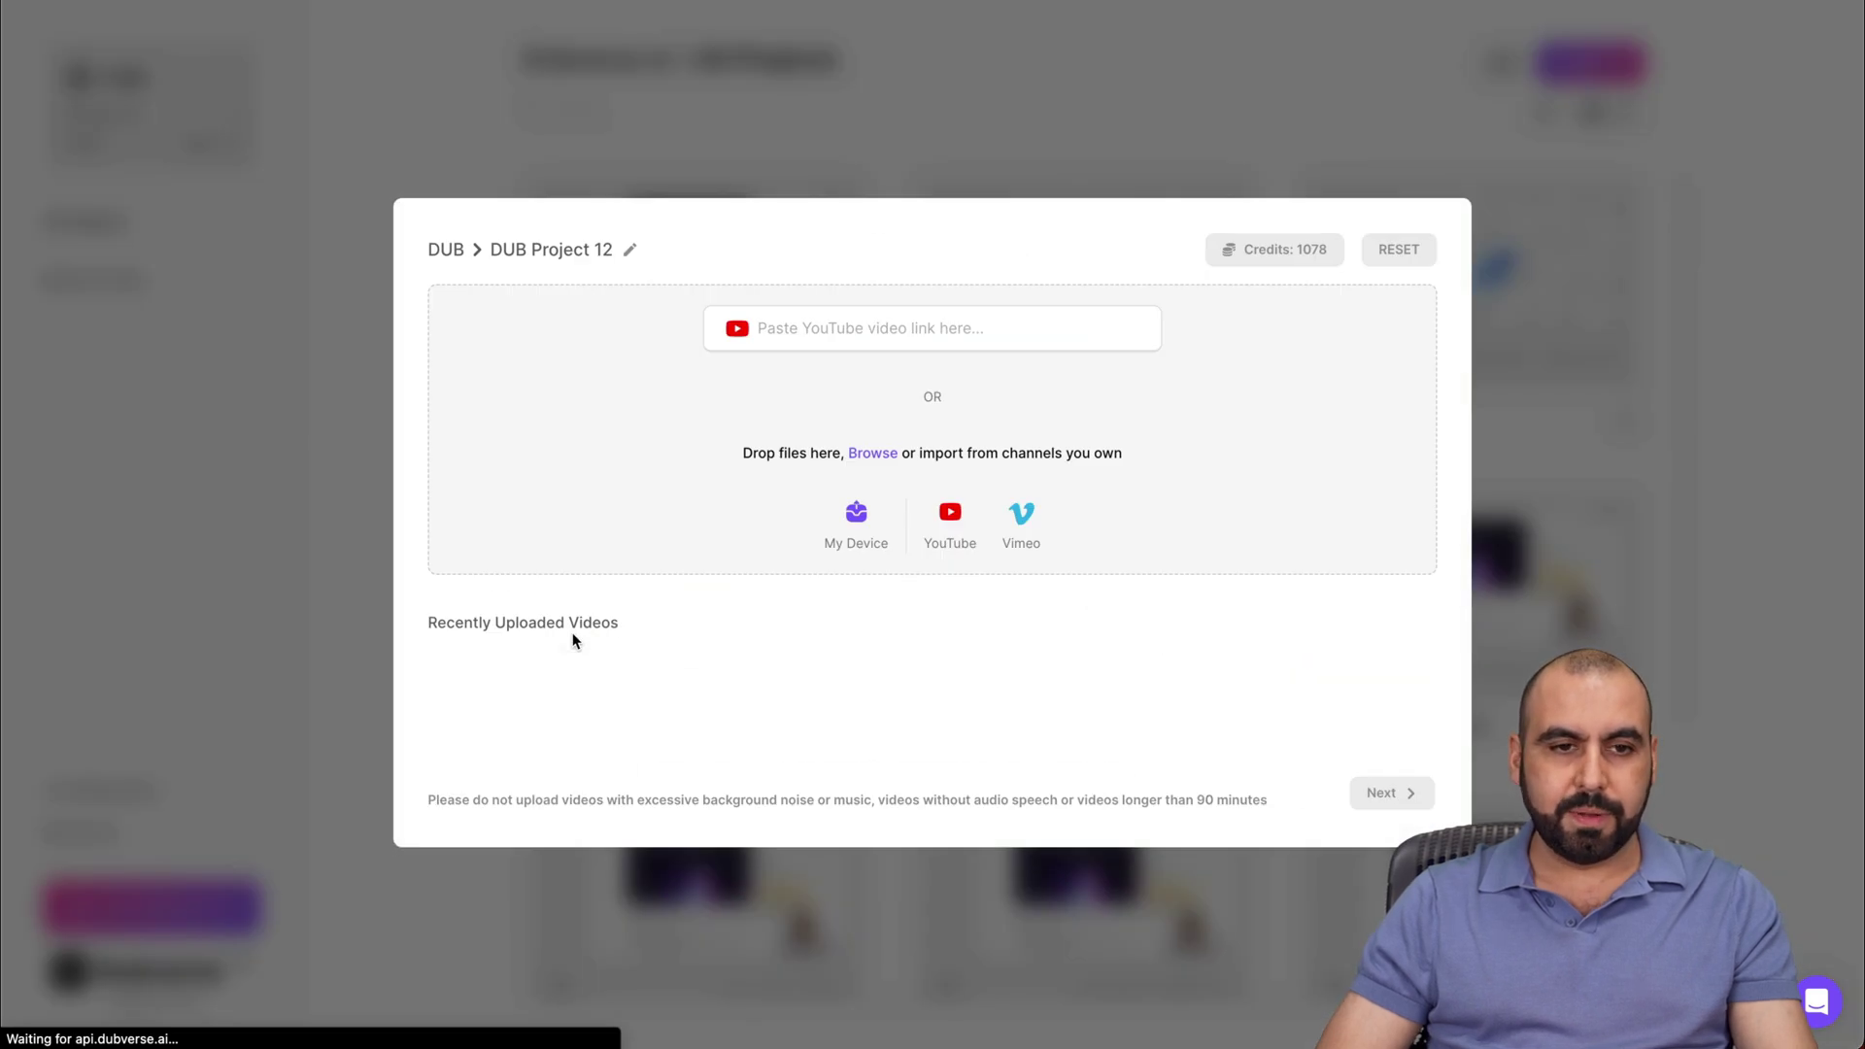
pyautogui.click(493, 680)
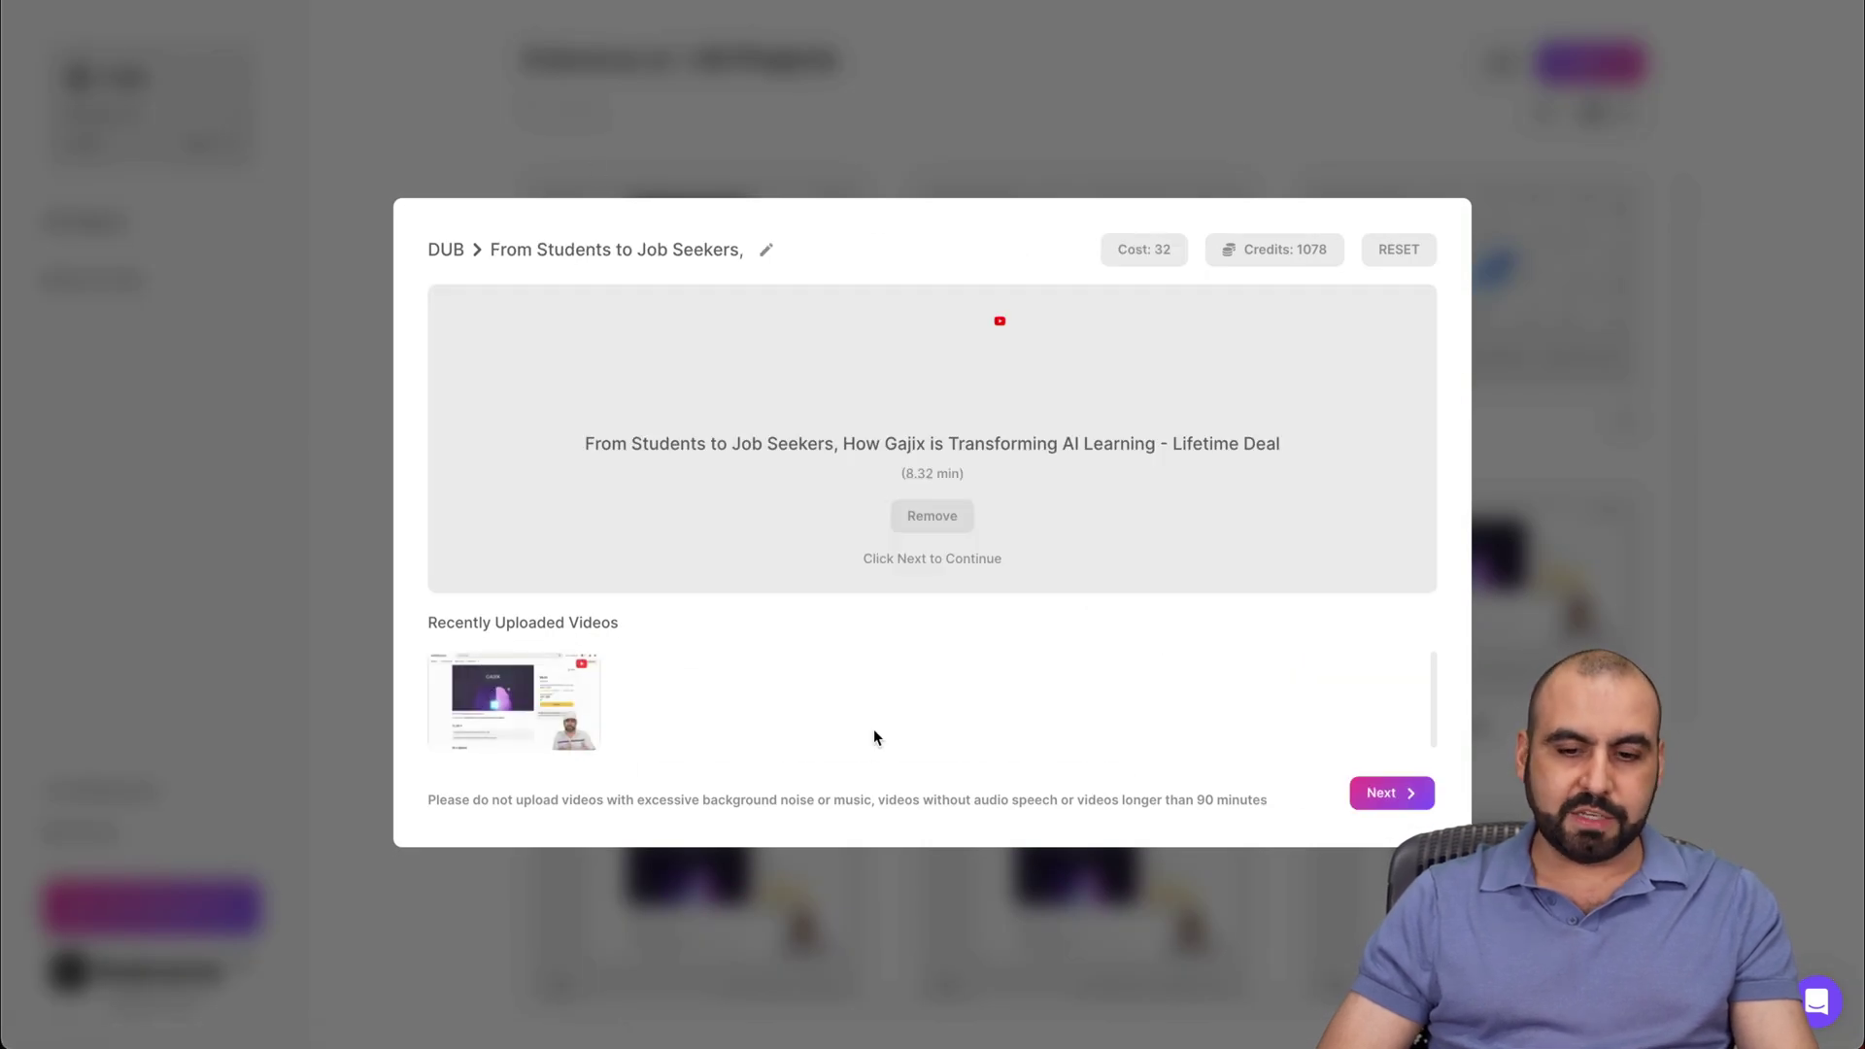
pyautogui.click(1402, 799)
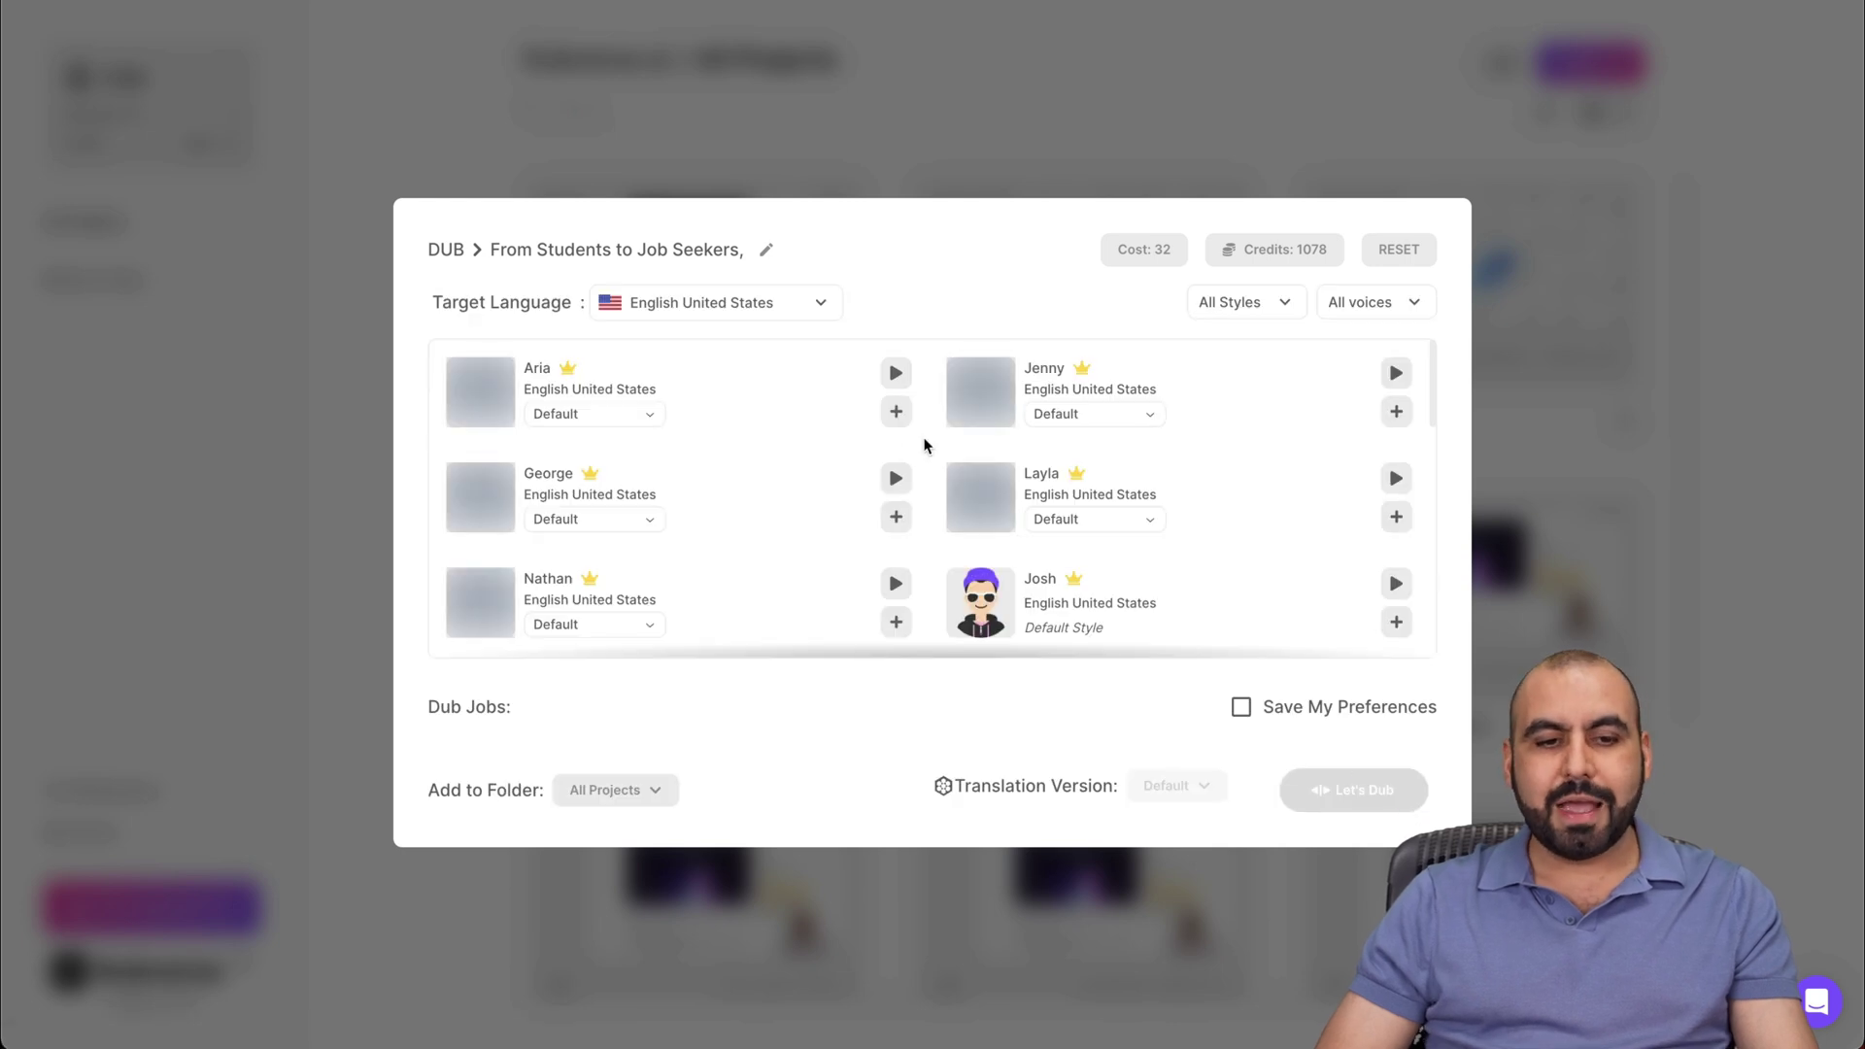
pyautogui.scroll(-3, 871, 548)
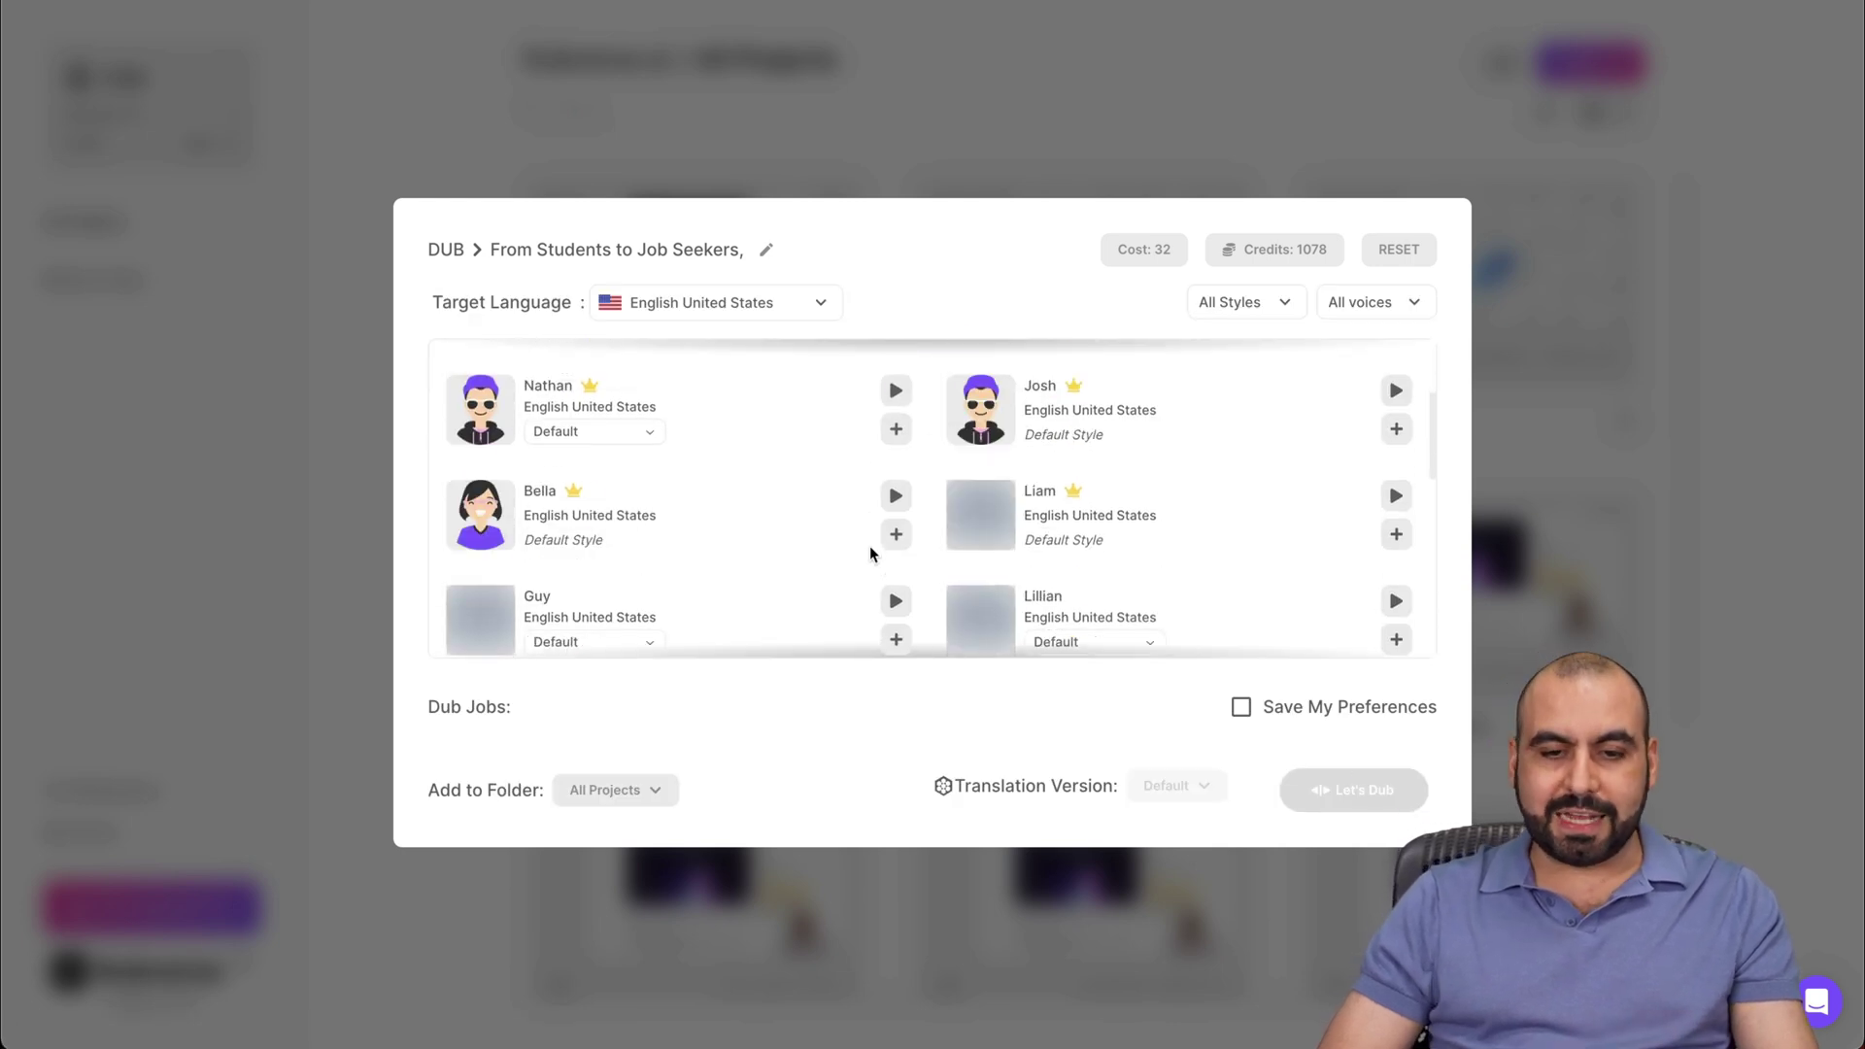
pyautogui.scroll(1, 870, 547)
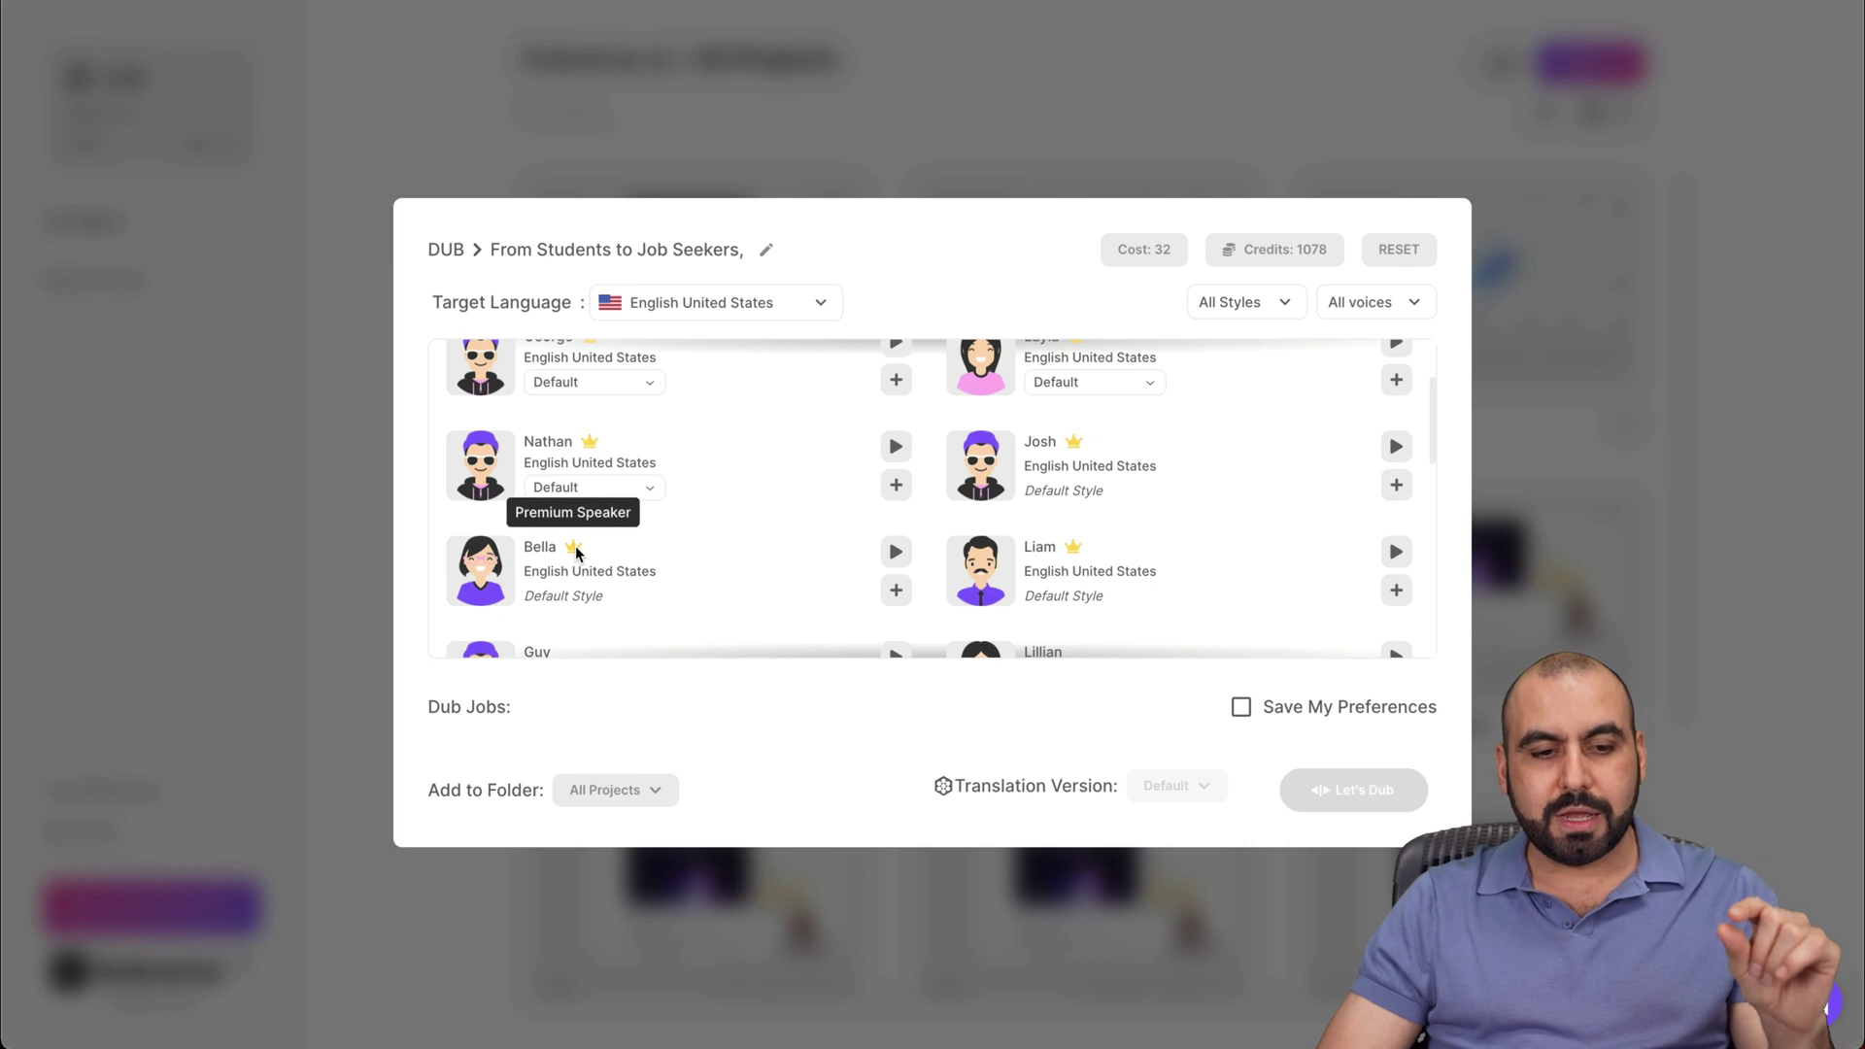
pyautogui.scroll(2, 576, 552)
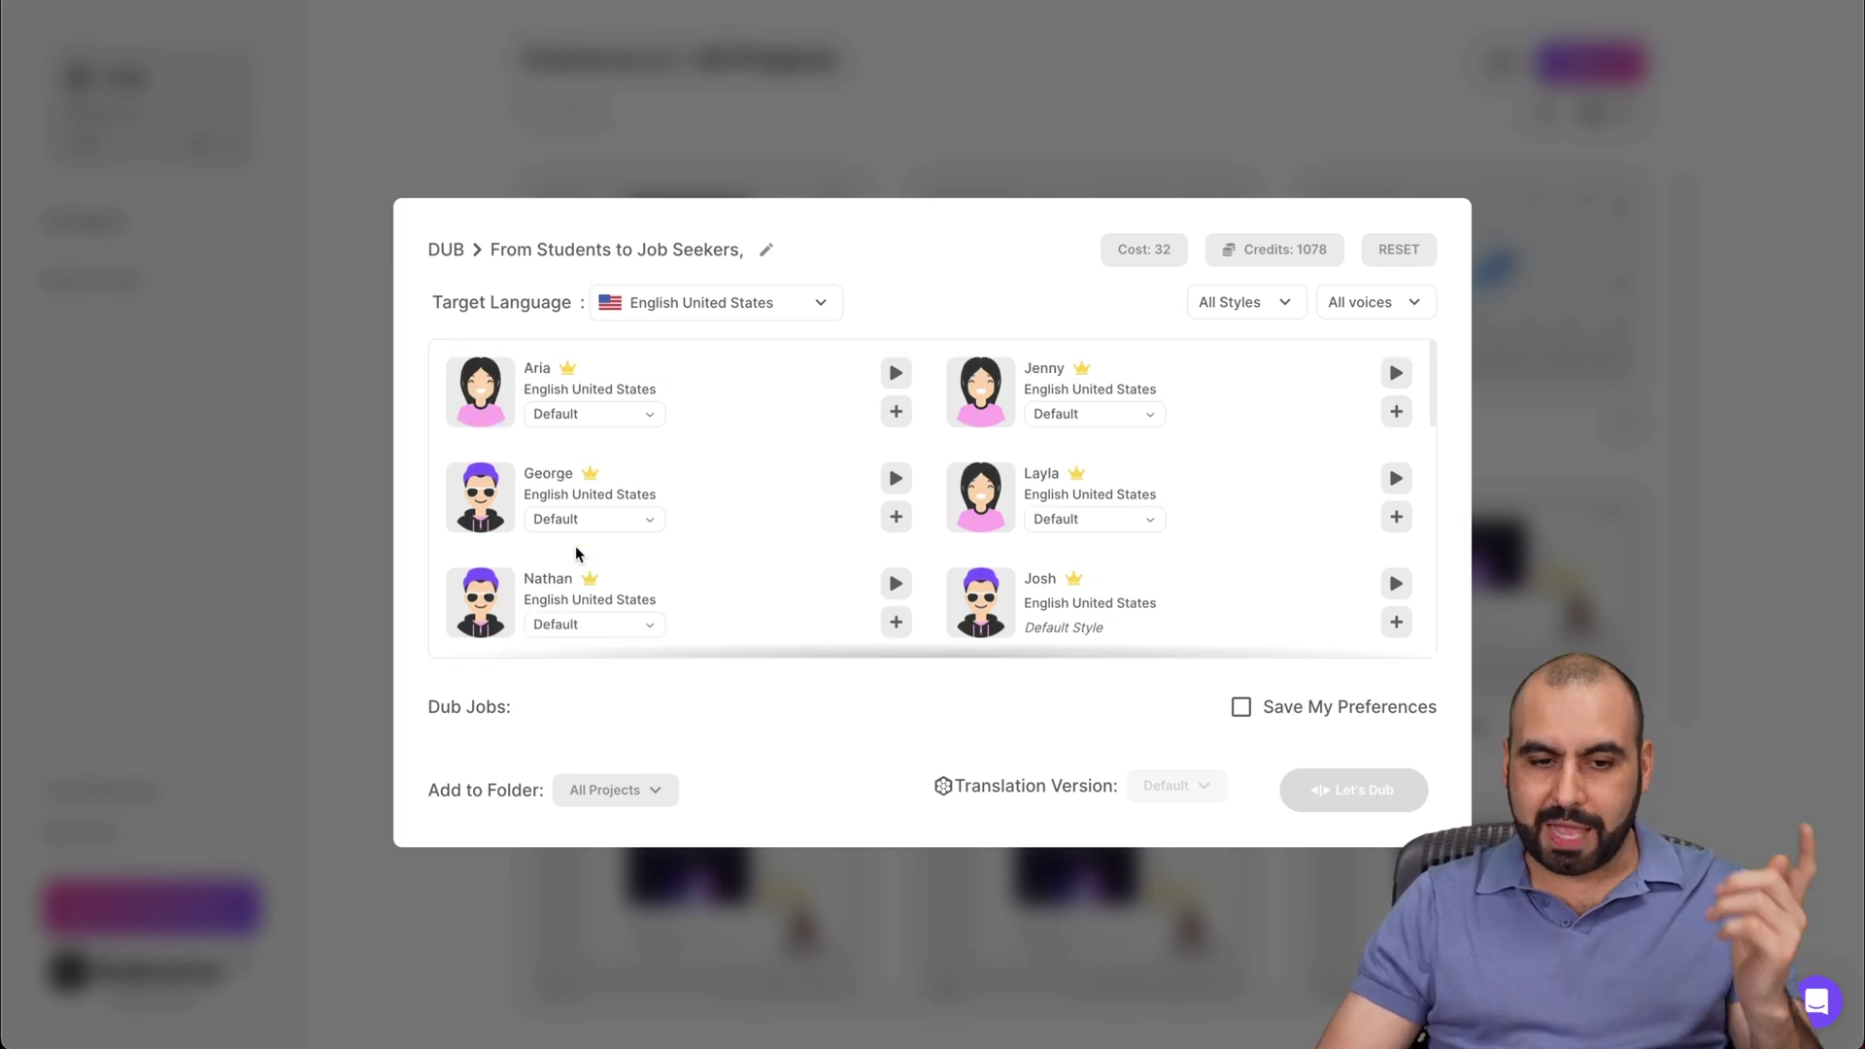
# Preview the George, Aria and Jenny voice samples
pyautogui.click(896, 480)
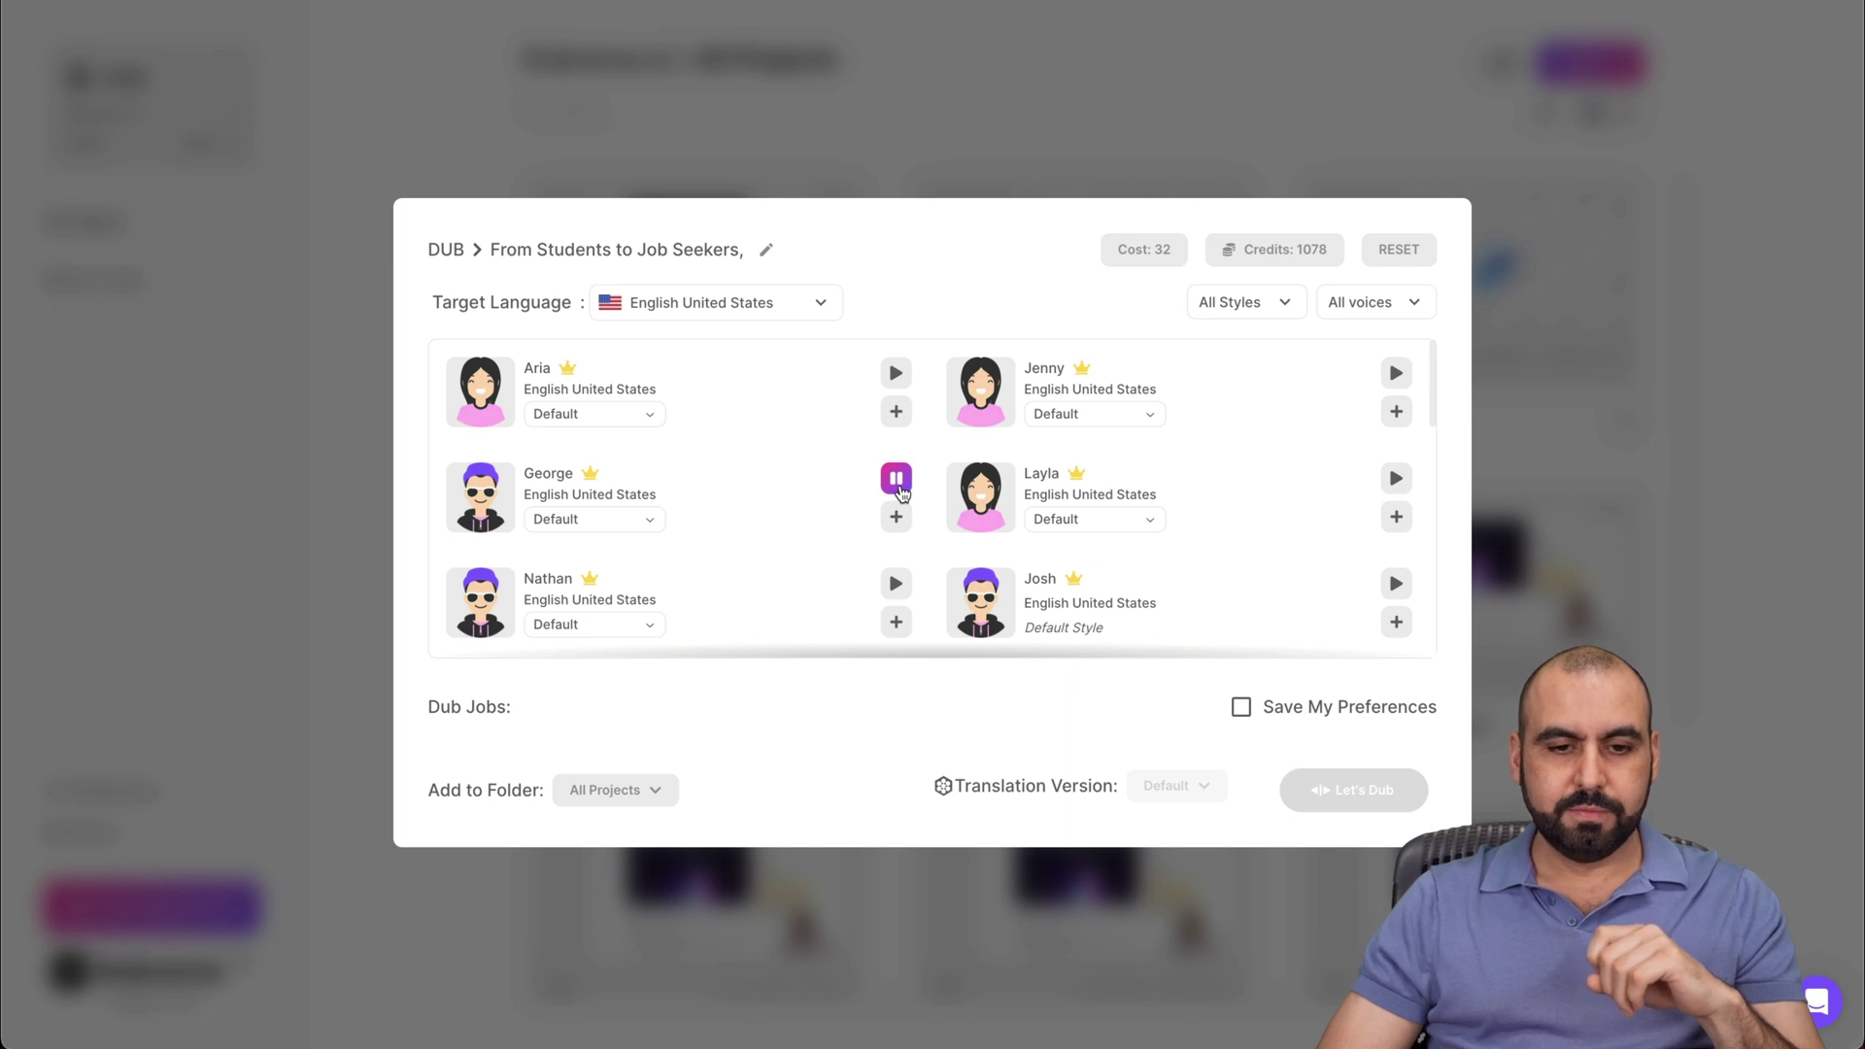
pyautogui.click(896, 373)
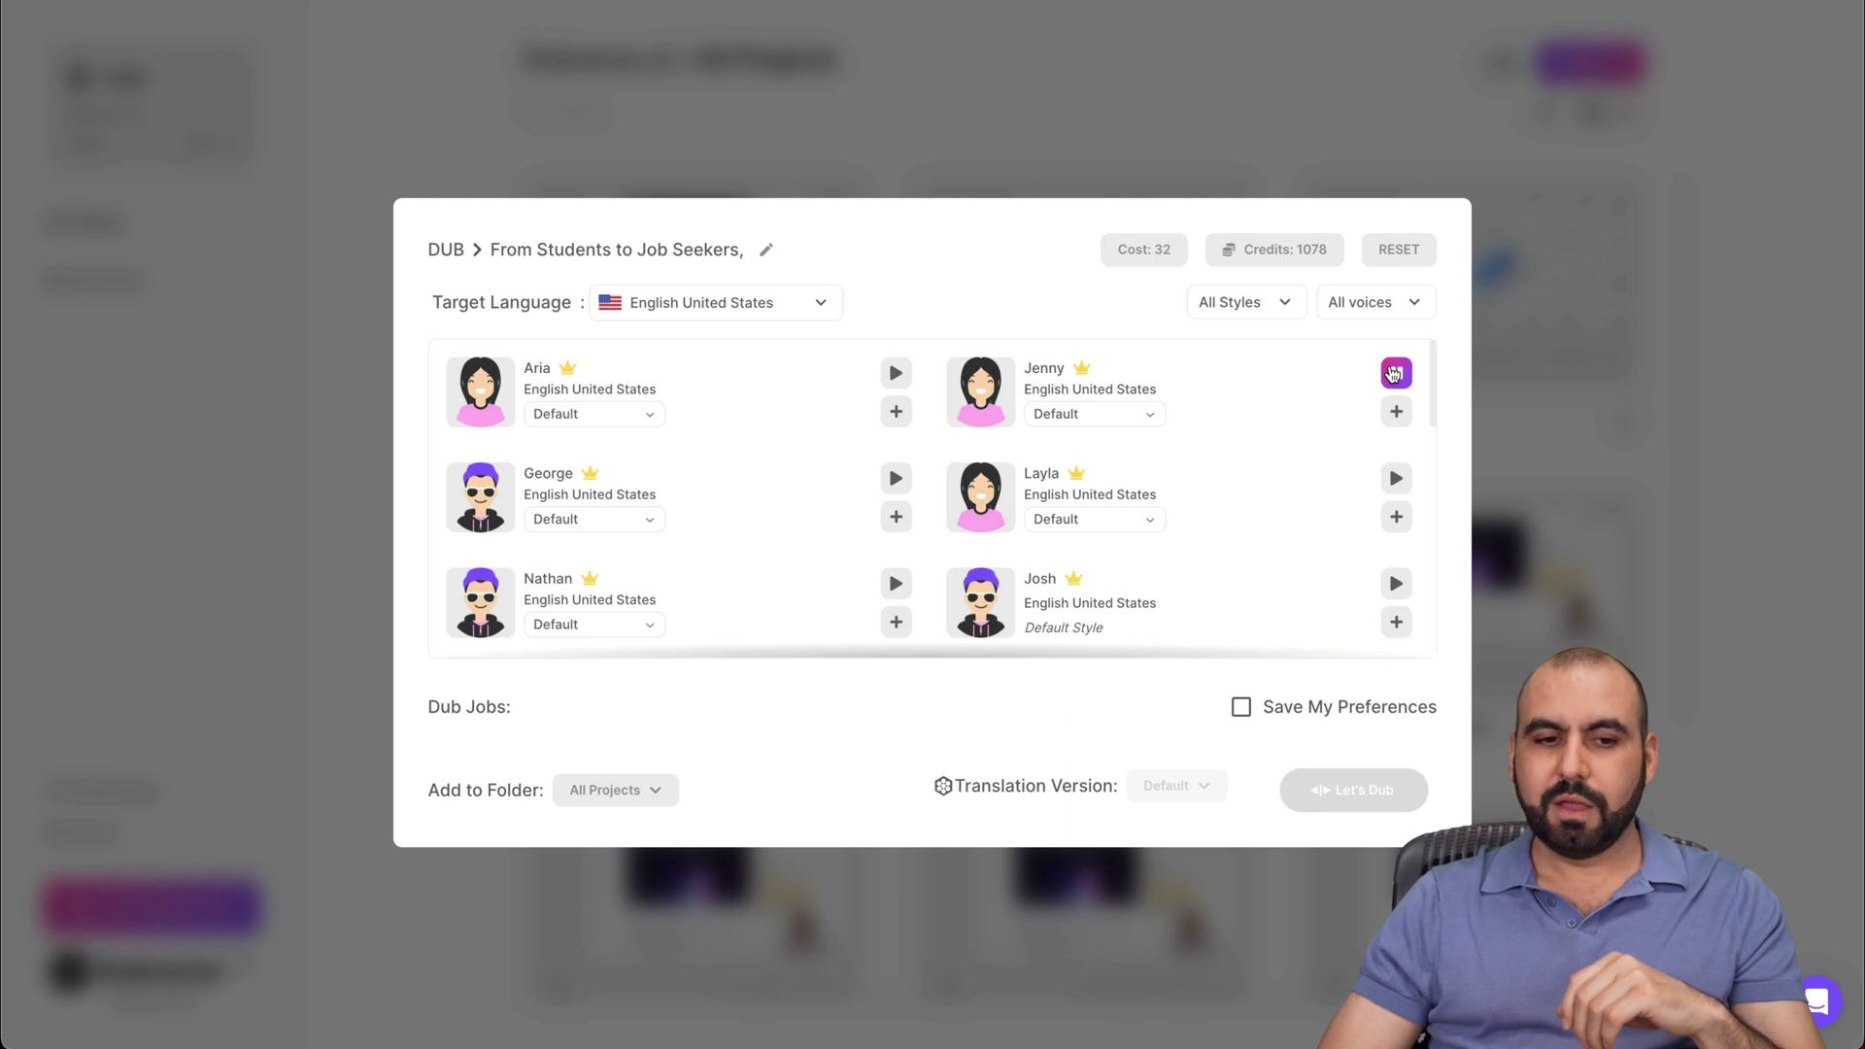
pyautogui.click(1393, 375)
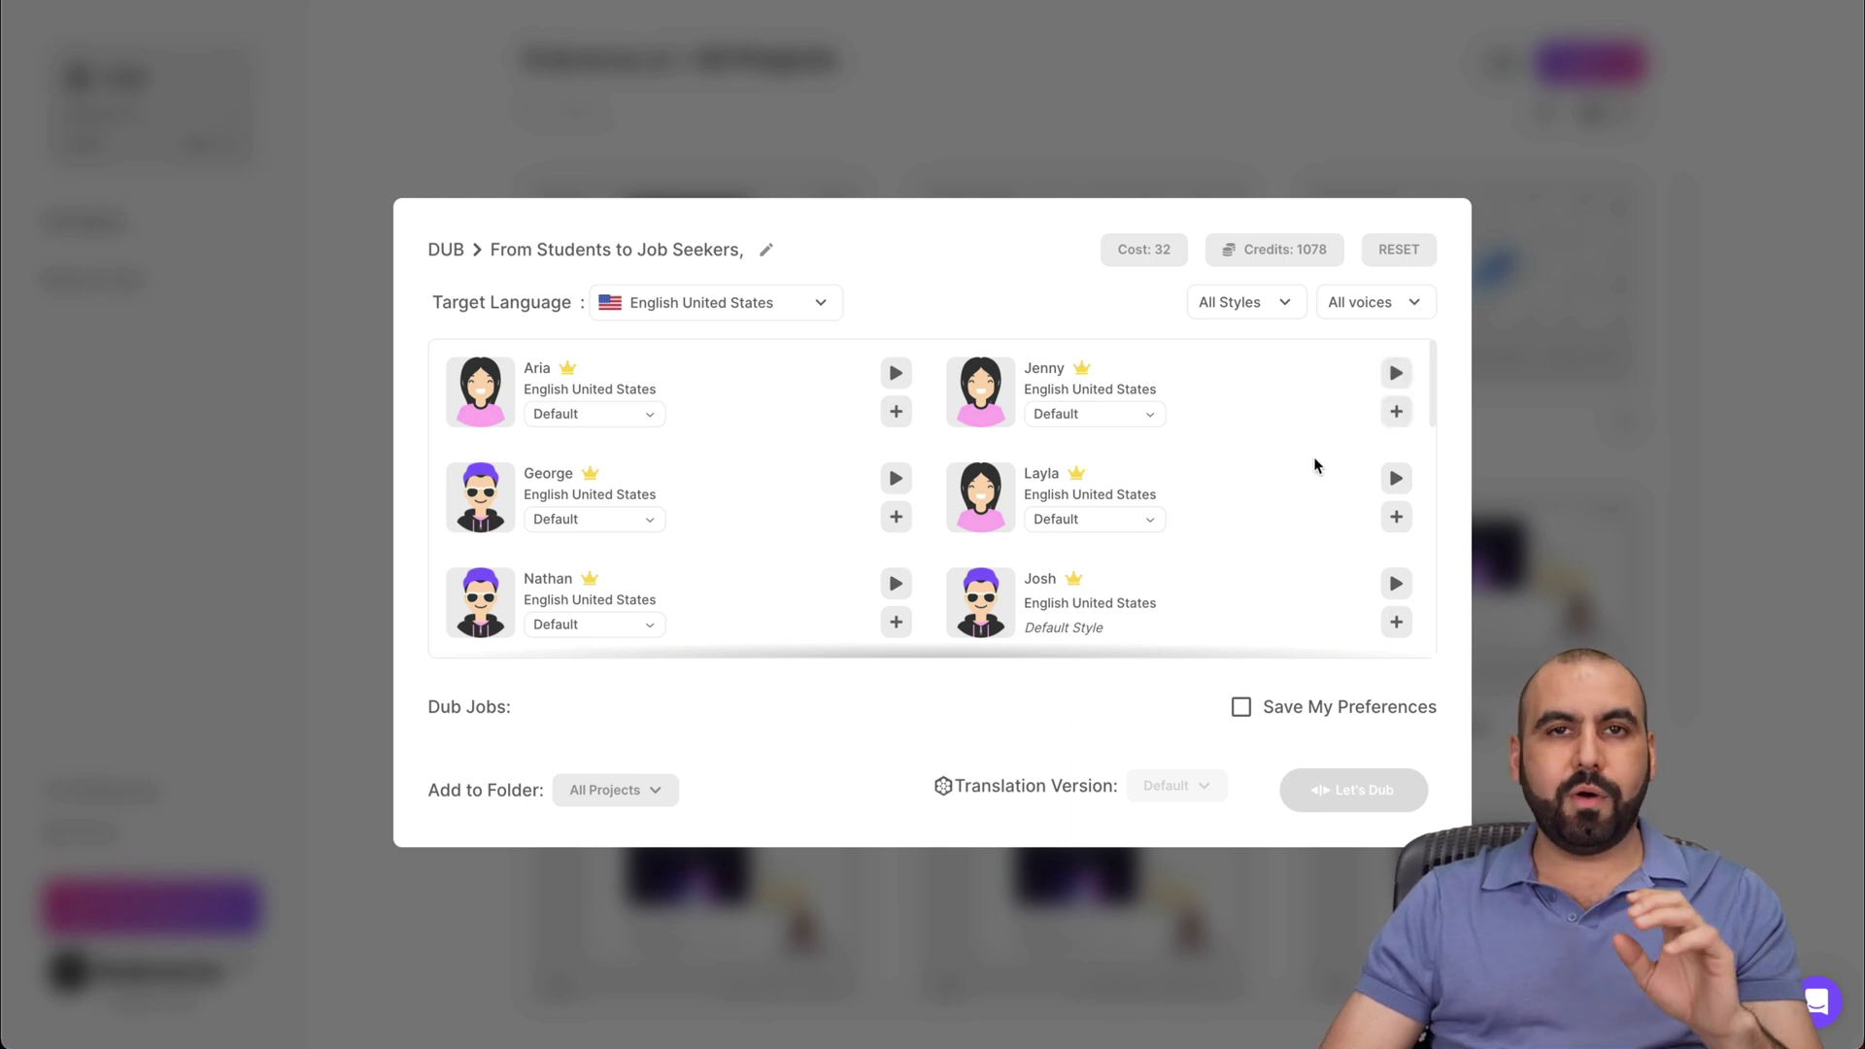
# Queue Jenny, Josh and Lillian as dub voices at cost 96 and return to All Projects
pyautogui.click(1397, 411)
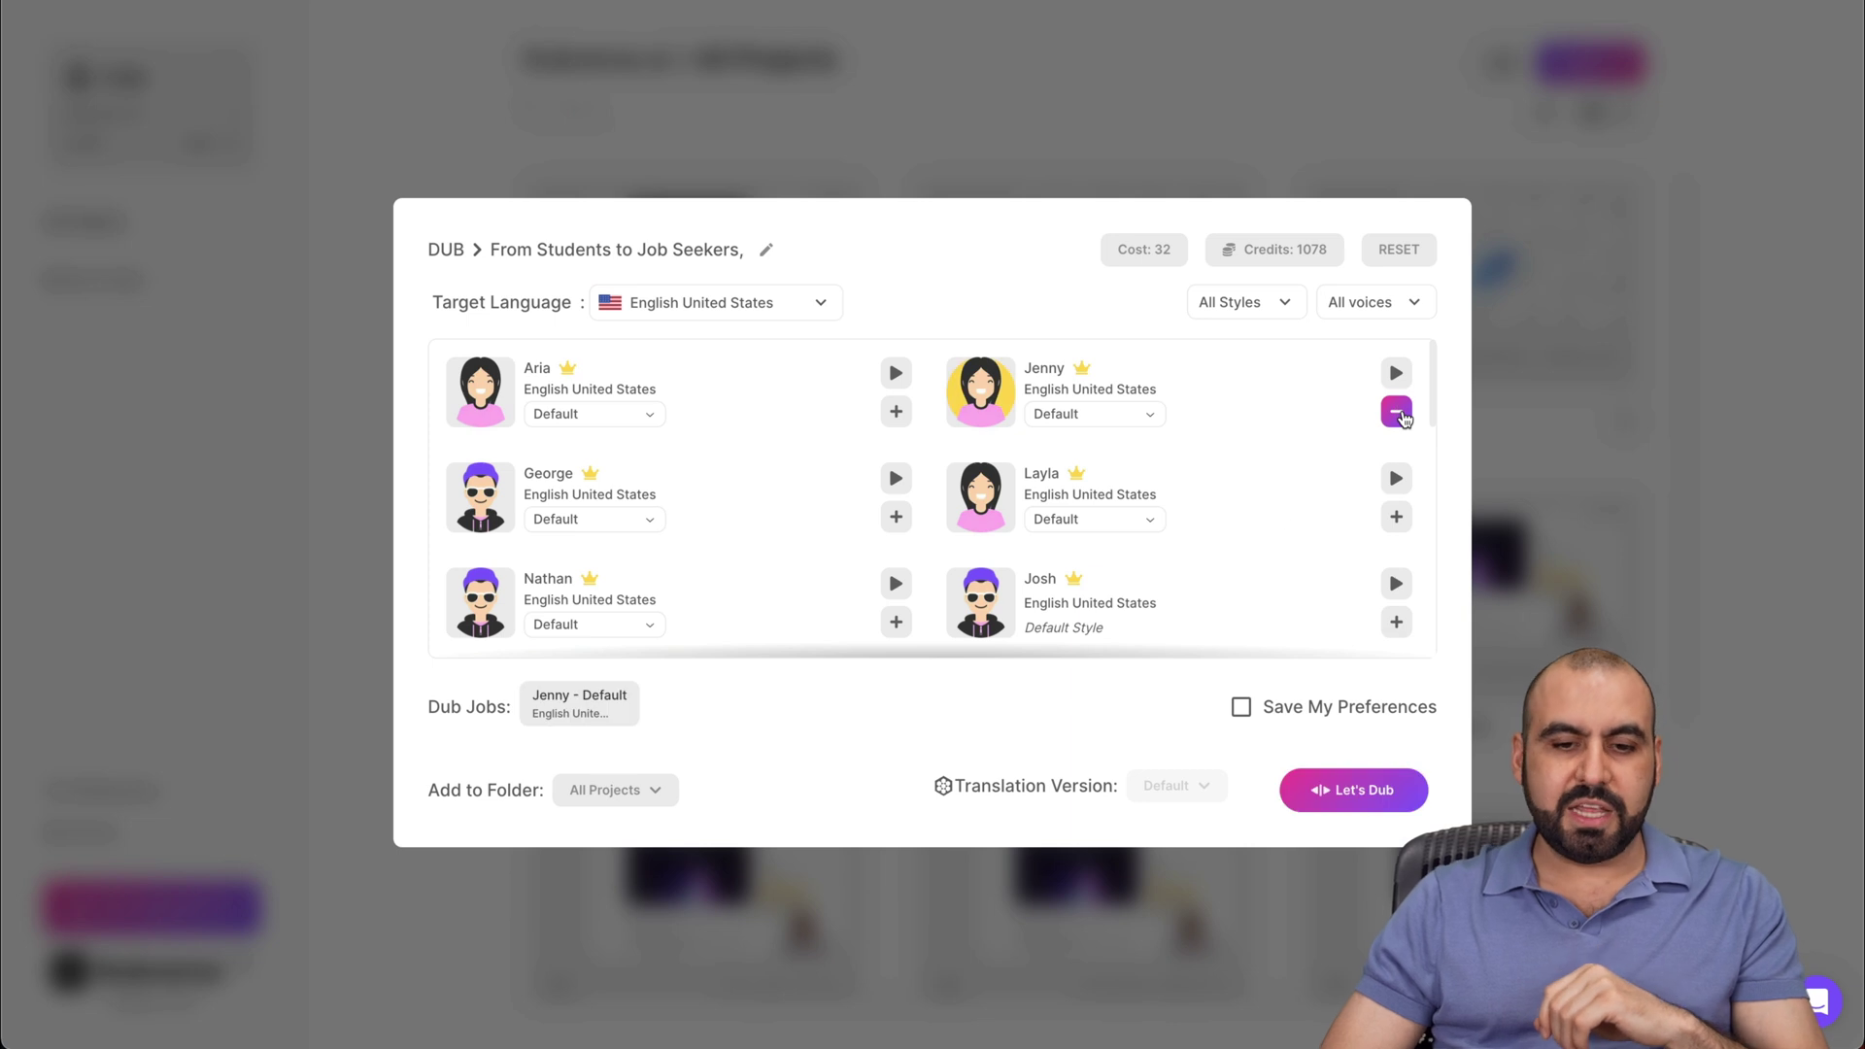
pyautogui.click(1394, 622)
pyautogui.scroll(-3, 1052, 632)
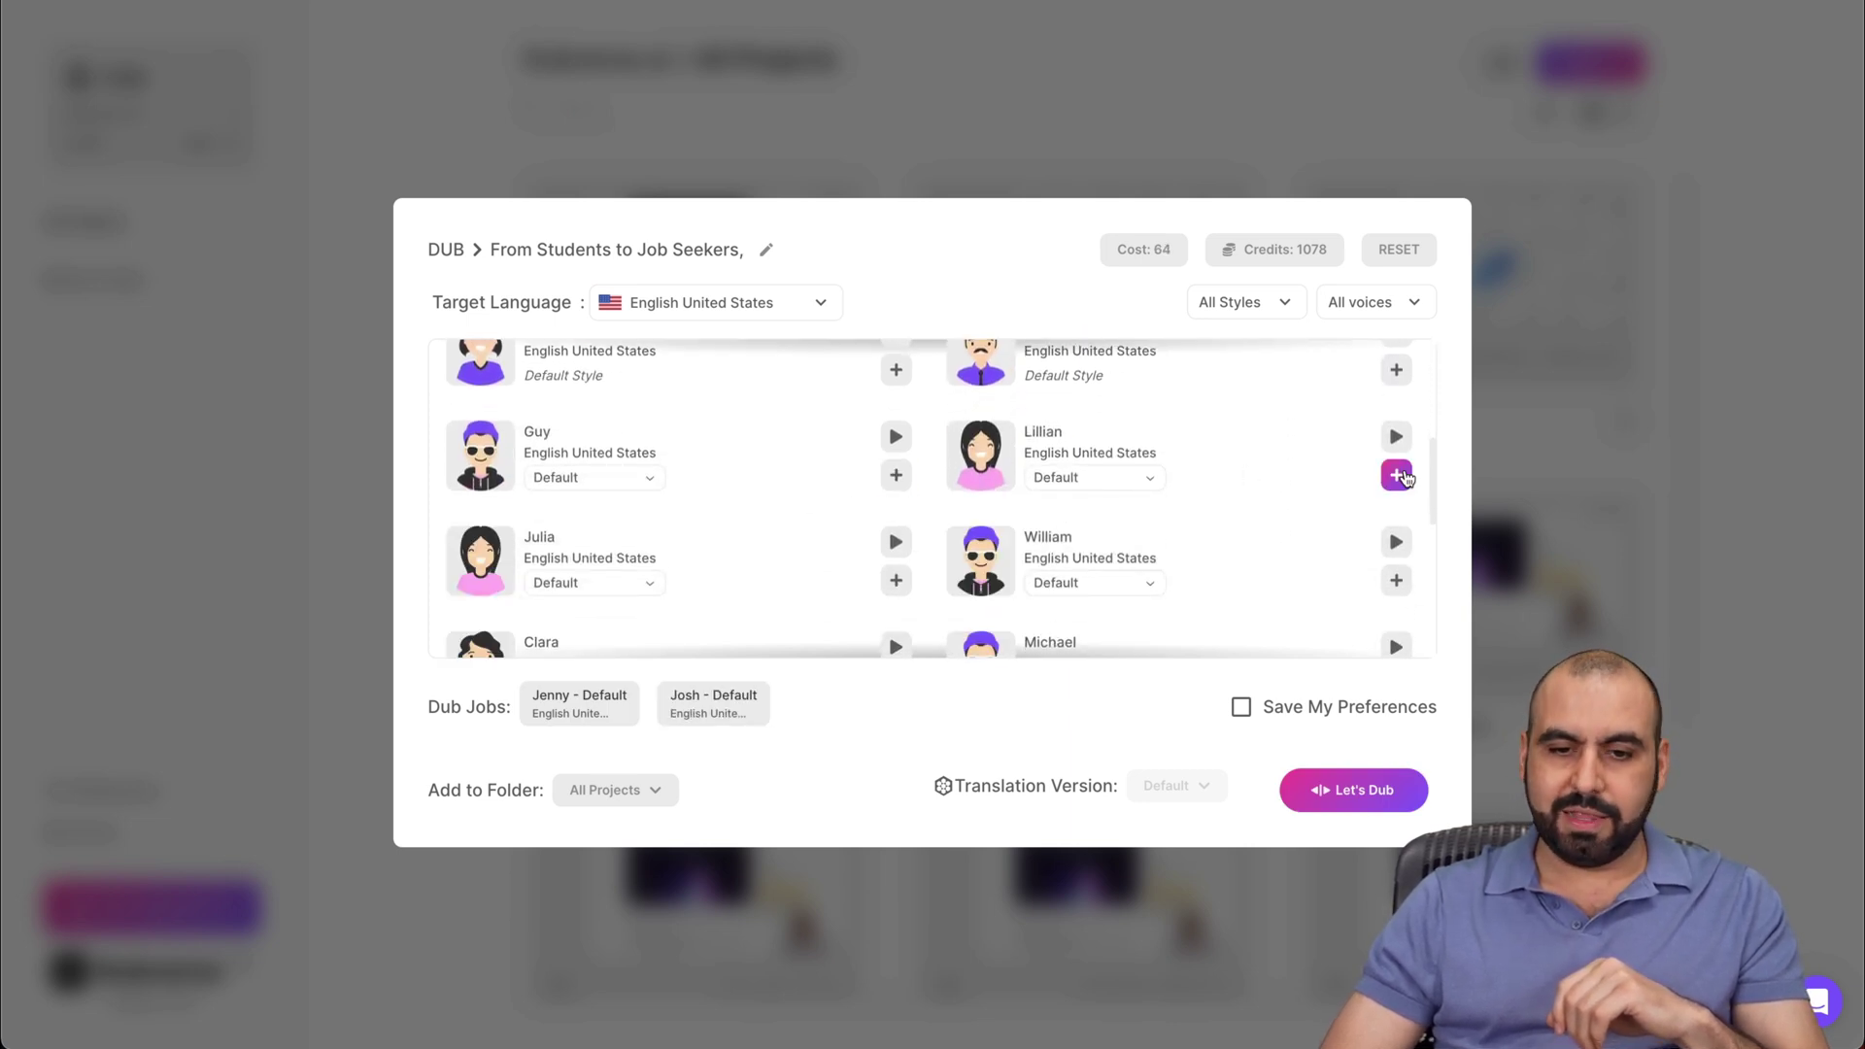
pyautogui.click(1396, 477)
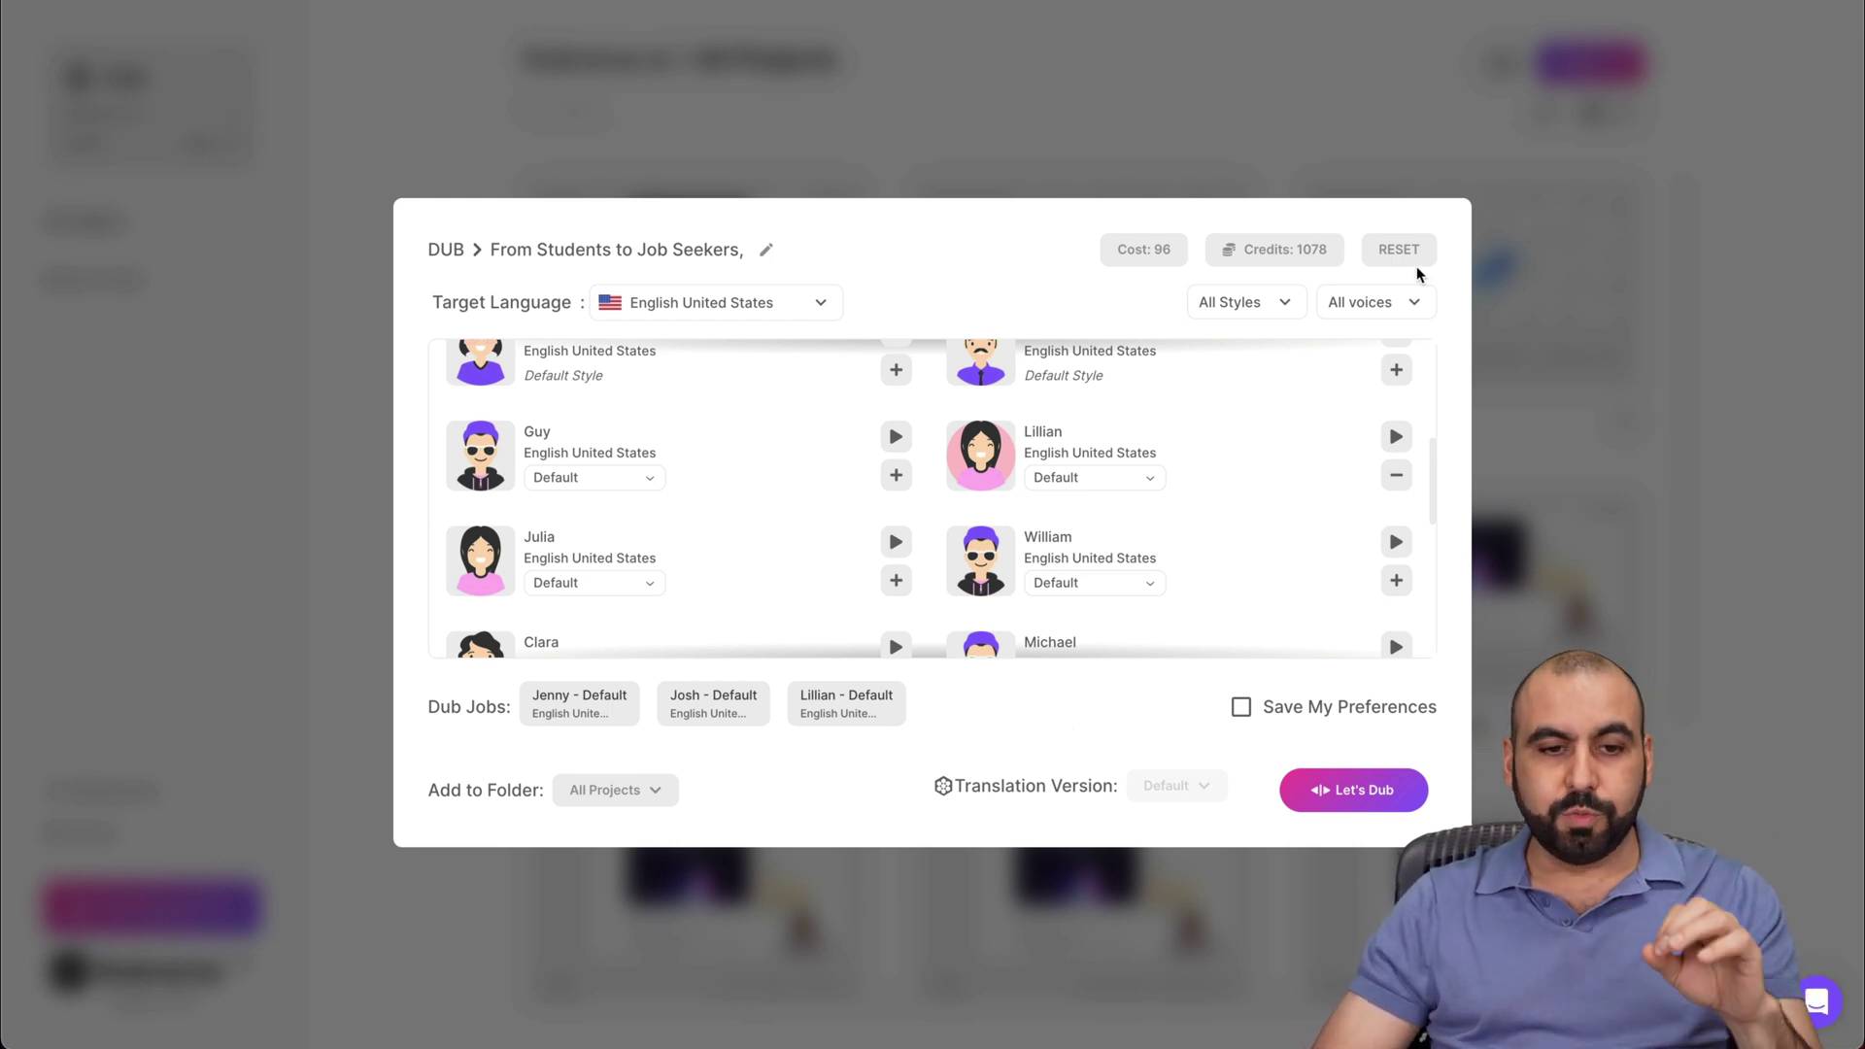
pyautogui.click(1107, 151)
pyautogui.moveTo(1083, 285)
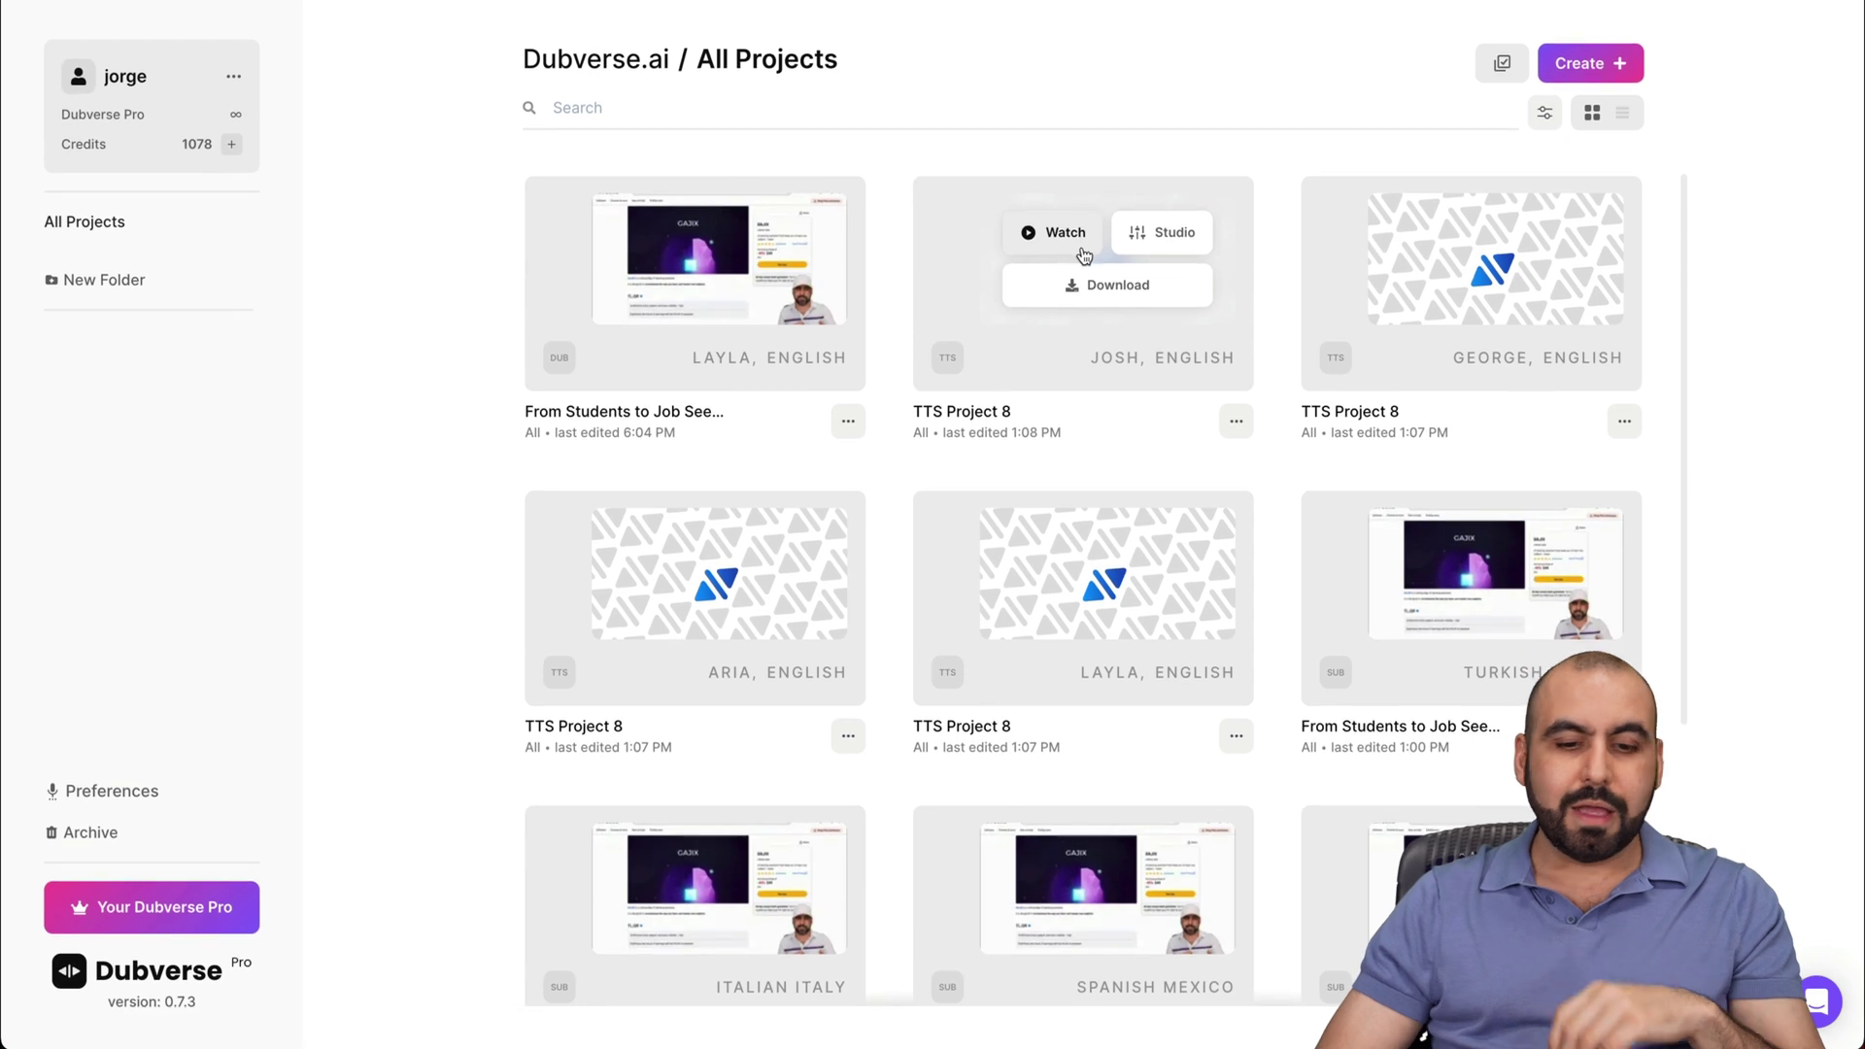